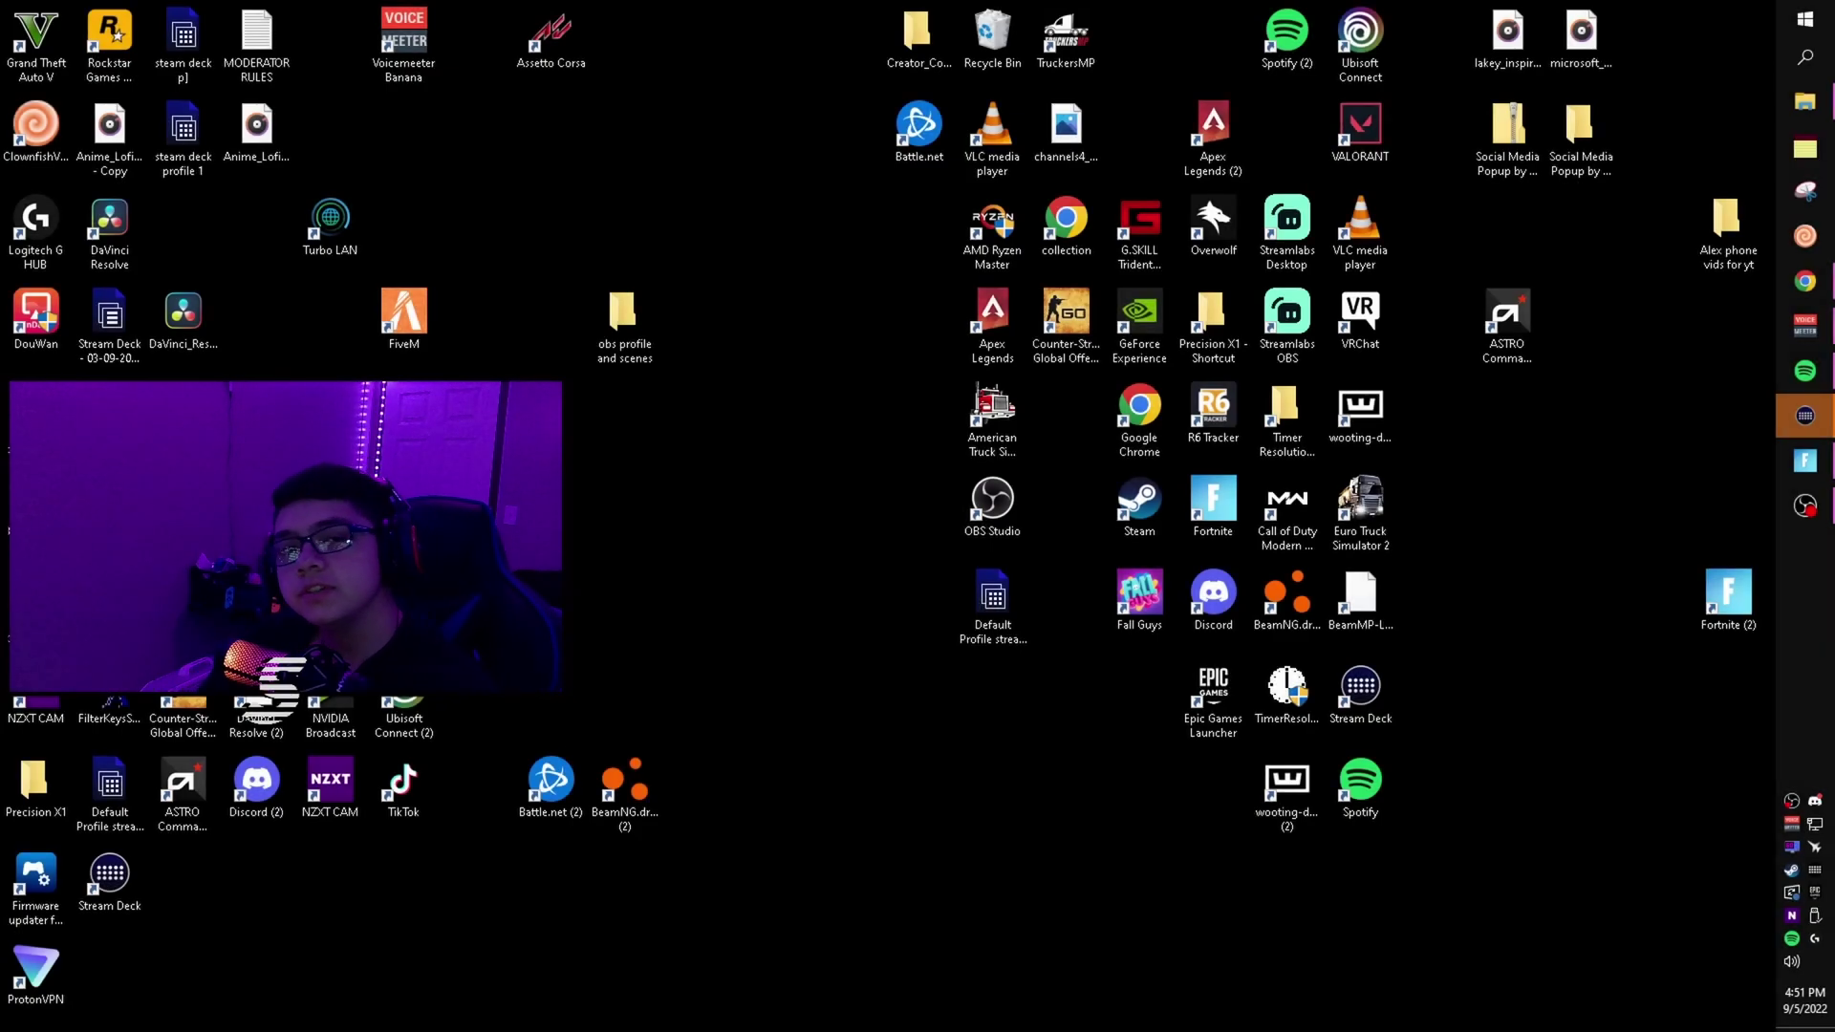
Launch NVIDIA Control Panel from the desktop menu and view the Adjust image settings with preview page
{"action": "right_click", "coordinate": [873, 688]}
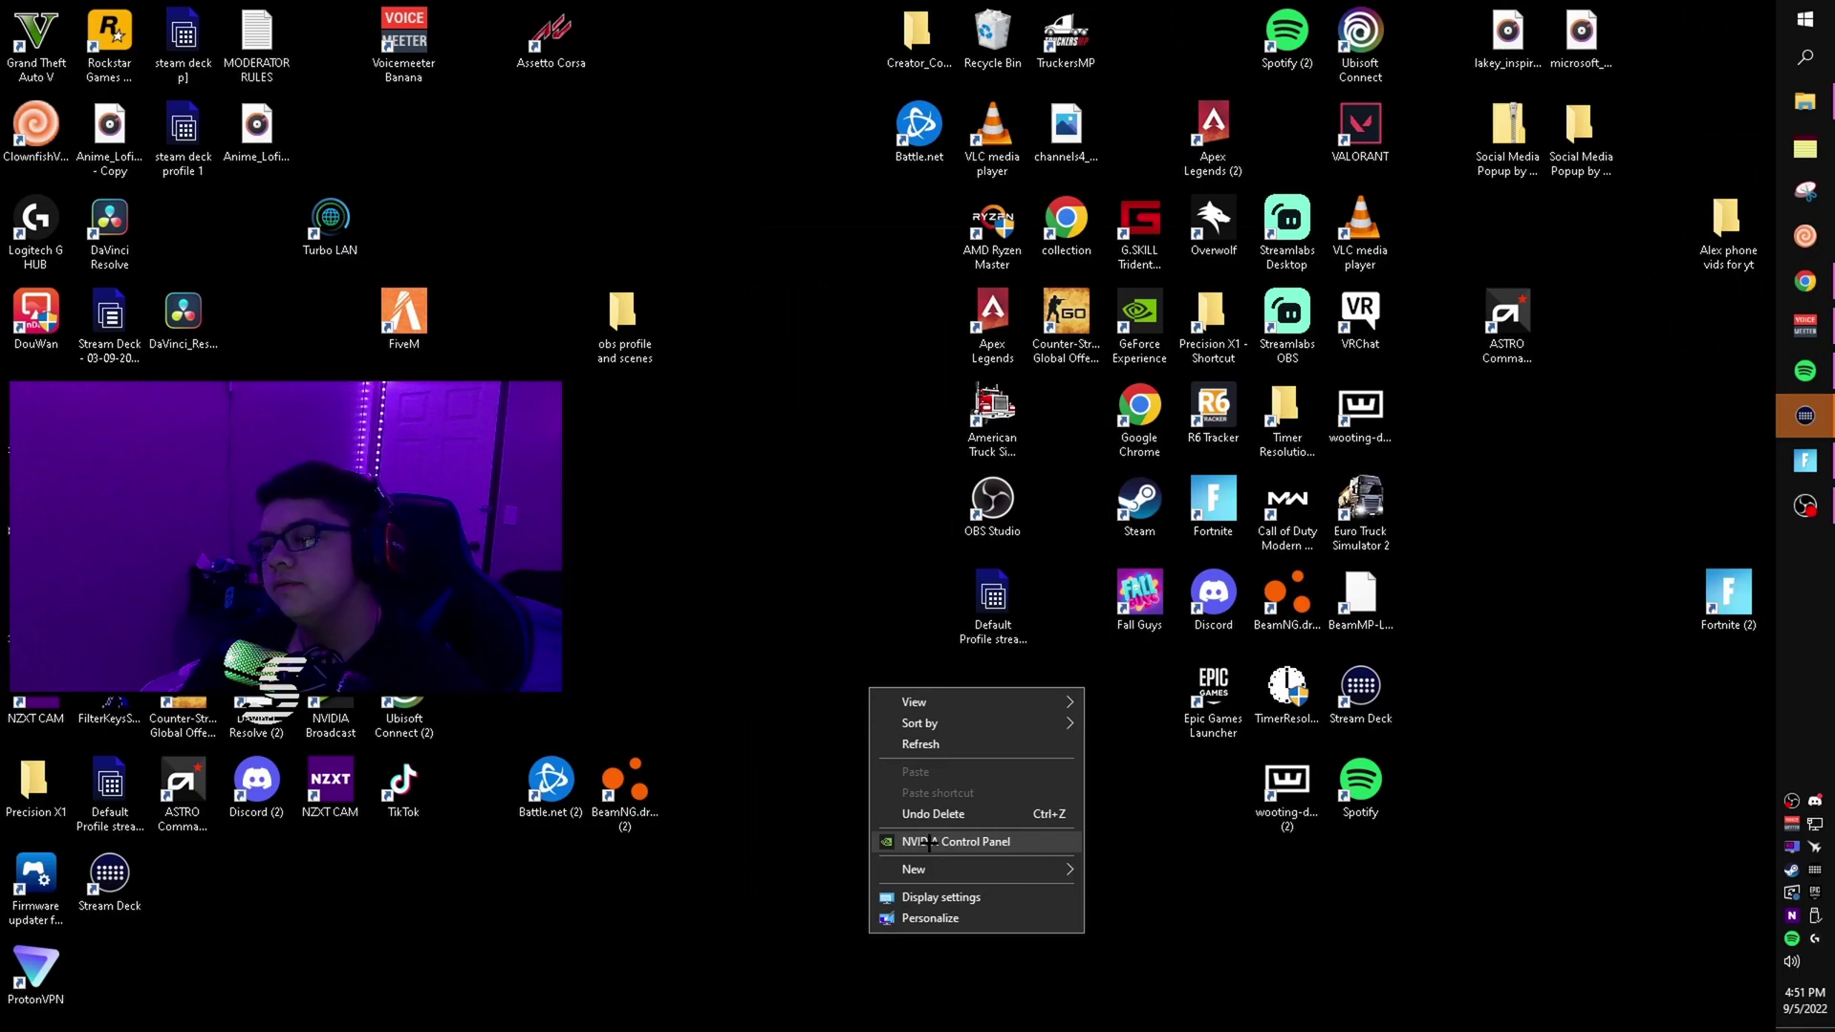
{"action": "left_click", "coordinate": [928, 843]}
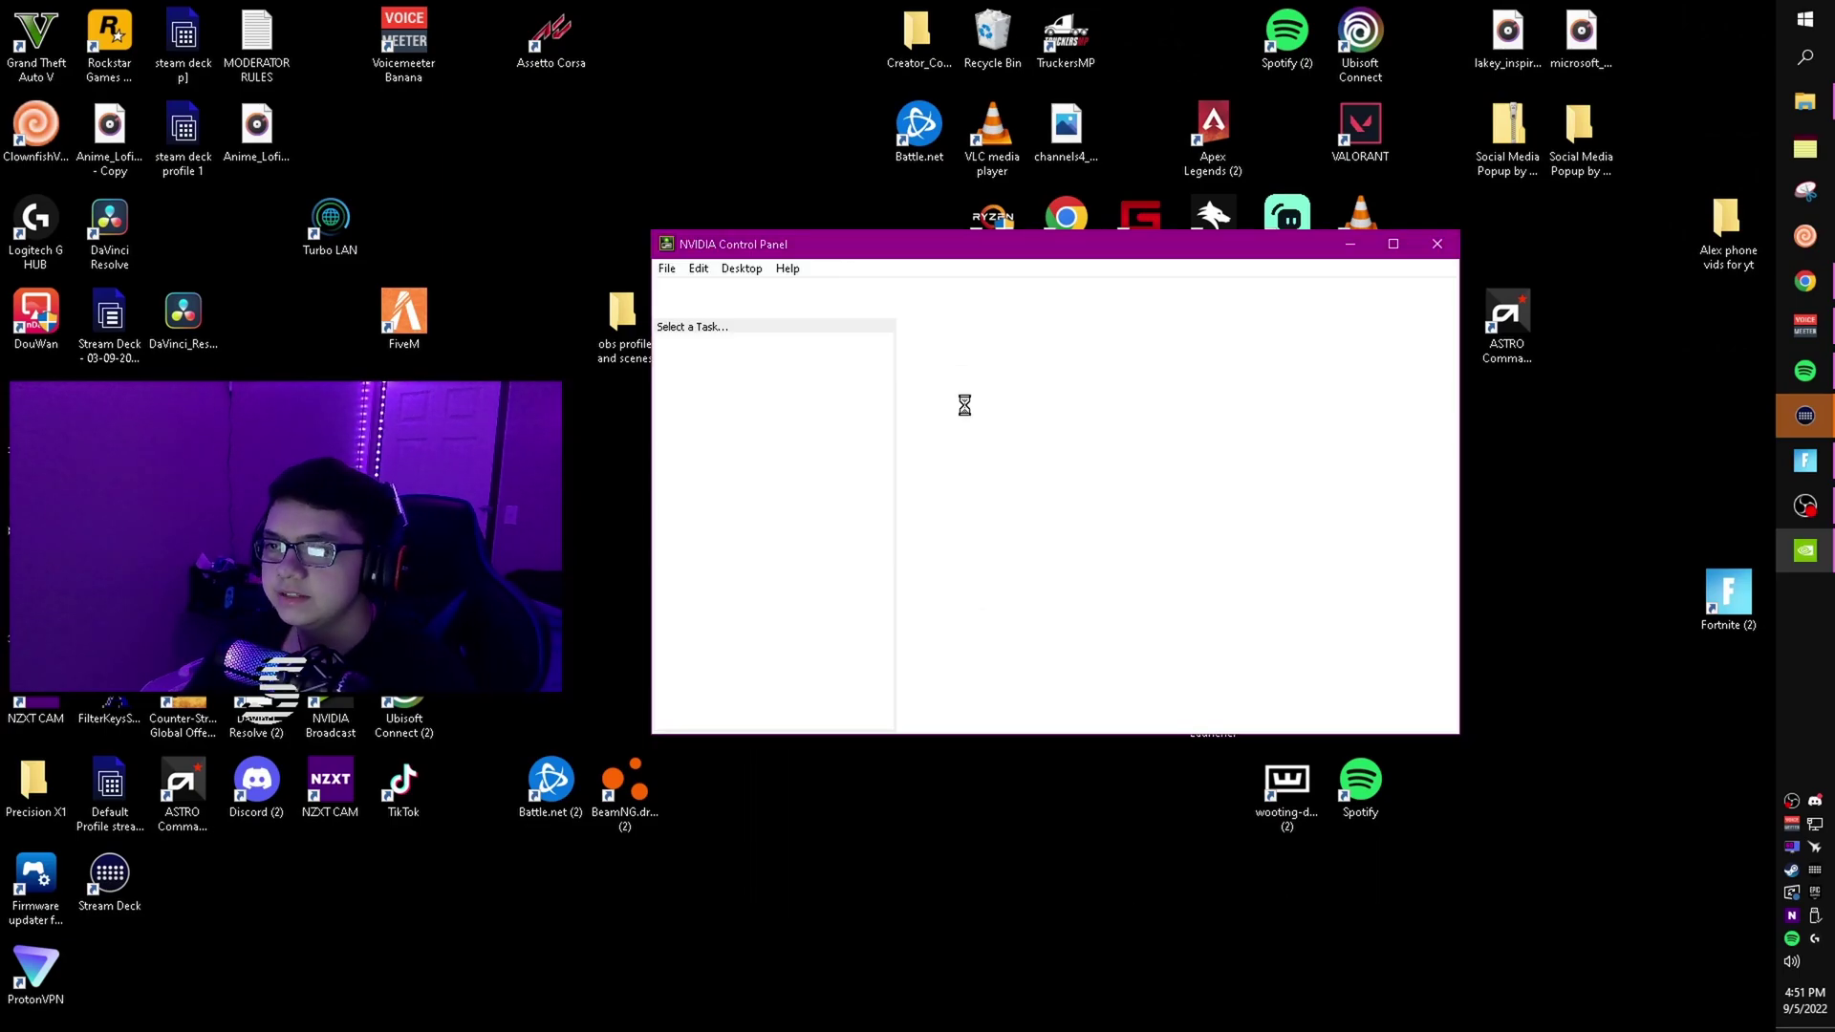
{"action": "left_click_drag", "start_coordinate": [1204, 248], "coordinate": [1188, 246]}
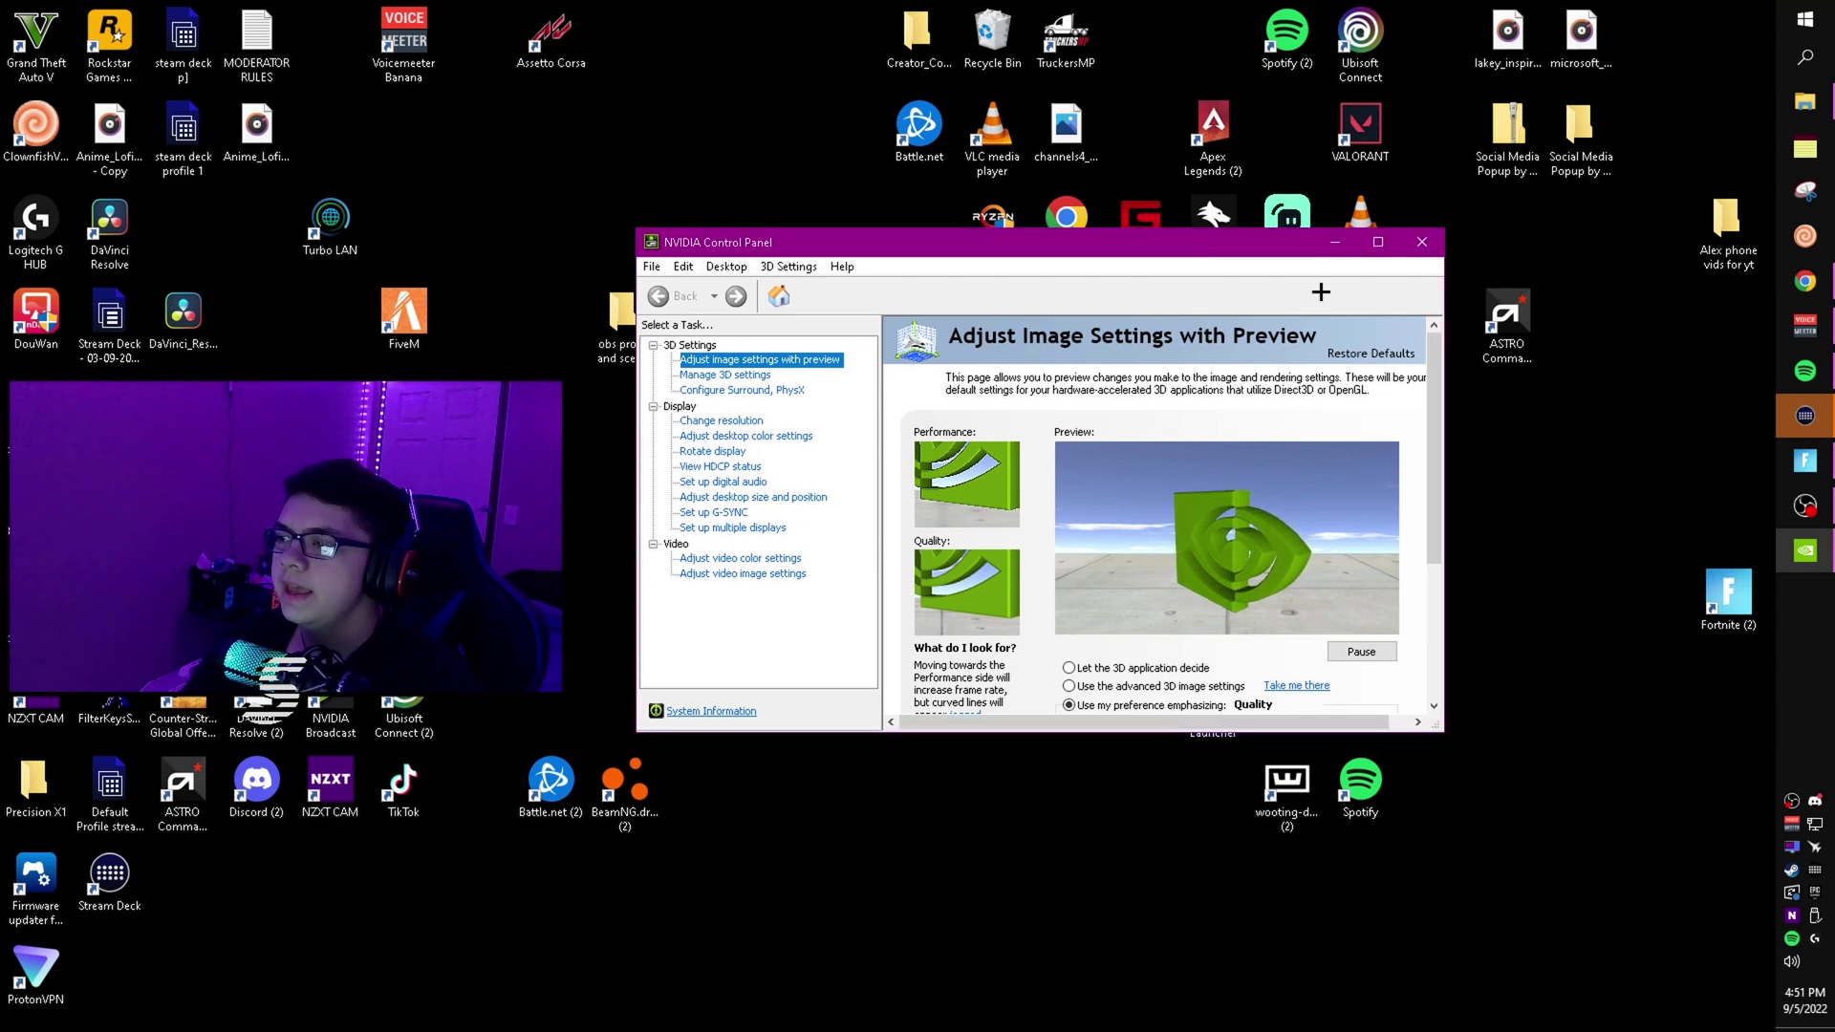
{"action": "mouse_move", "coordinate": [1042, 256]}
{"action": "left_mouse_down"}
{"action": "mouse_move", "coordinate": [1089, 240]}
{"action": "mouse_move", "coordinate": [1057, 256]}
{"action": "left_mouse_up"}
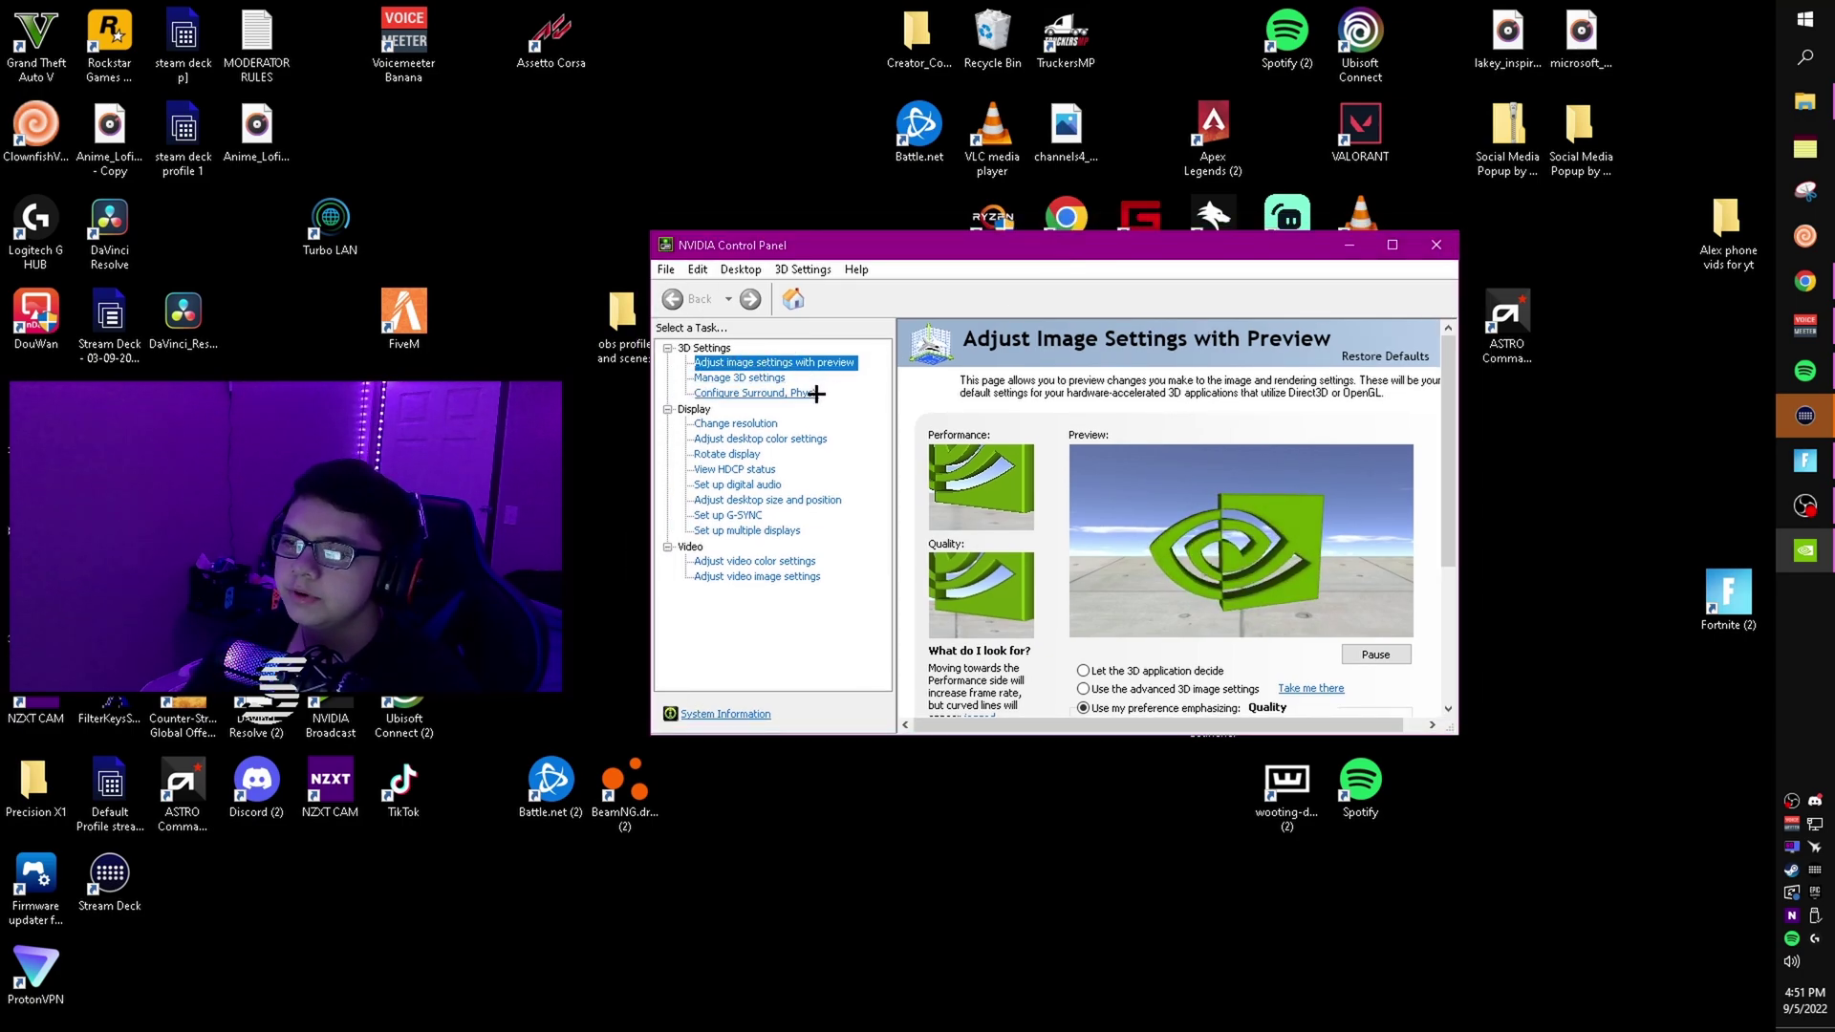
{"action": "scroll", "coordinate": [1127, 635], "scroll_direction": "down", "scroll_amount": 1}
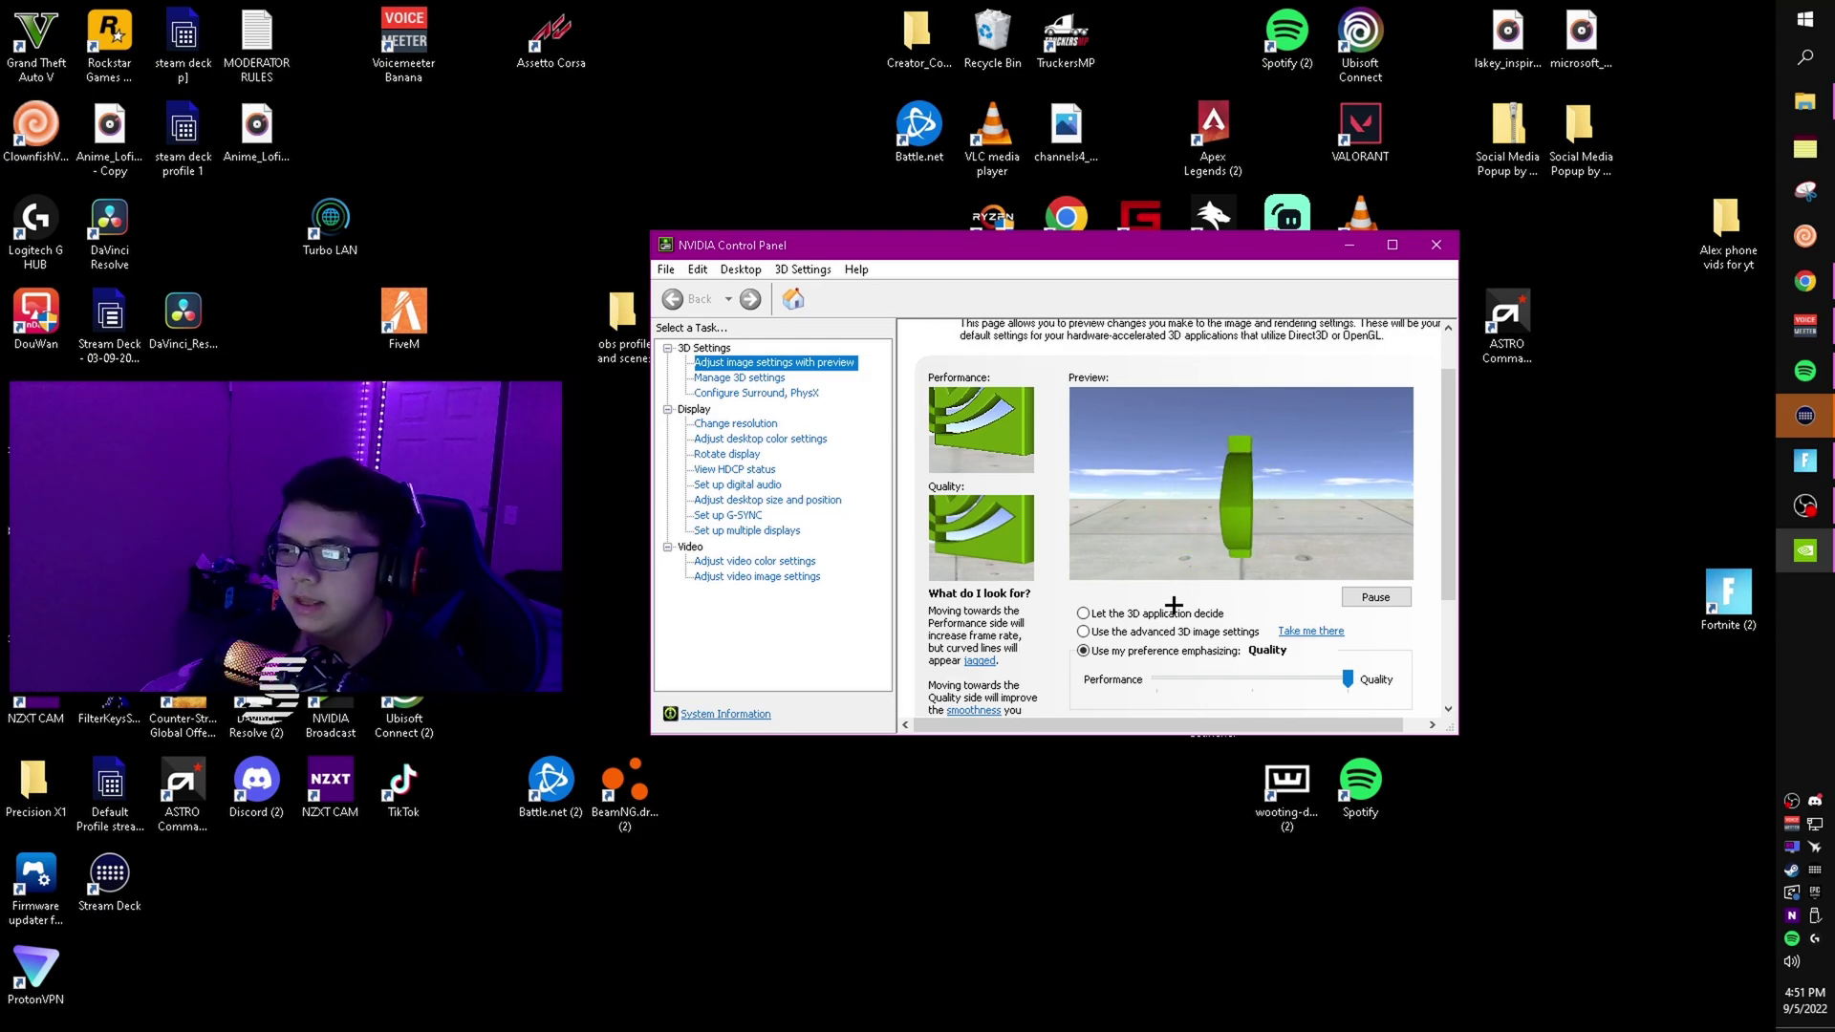
Choose 'Use my preference emphasizing' and move its slider from Quality all the way to Performance
{"action": "scroll", "coordinate": [1173, 606], "scroll_direction": "down", "scroll_amount": 1}
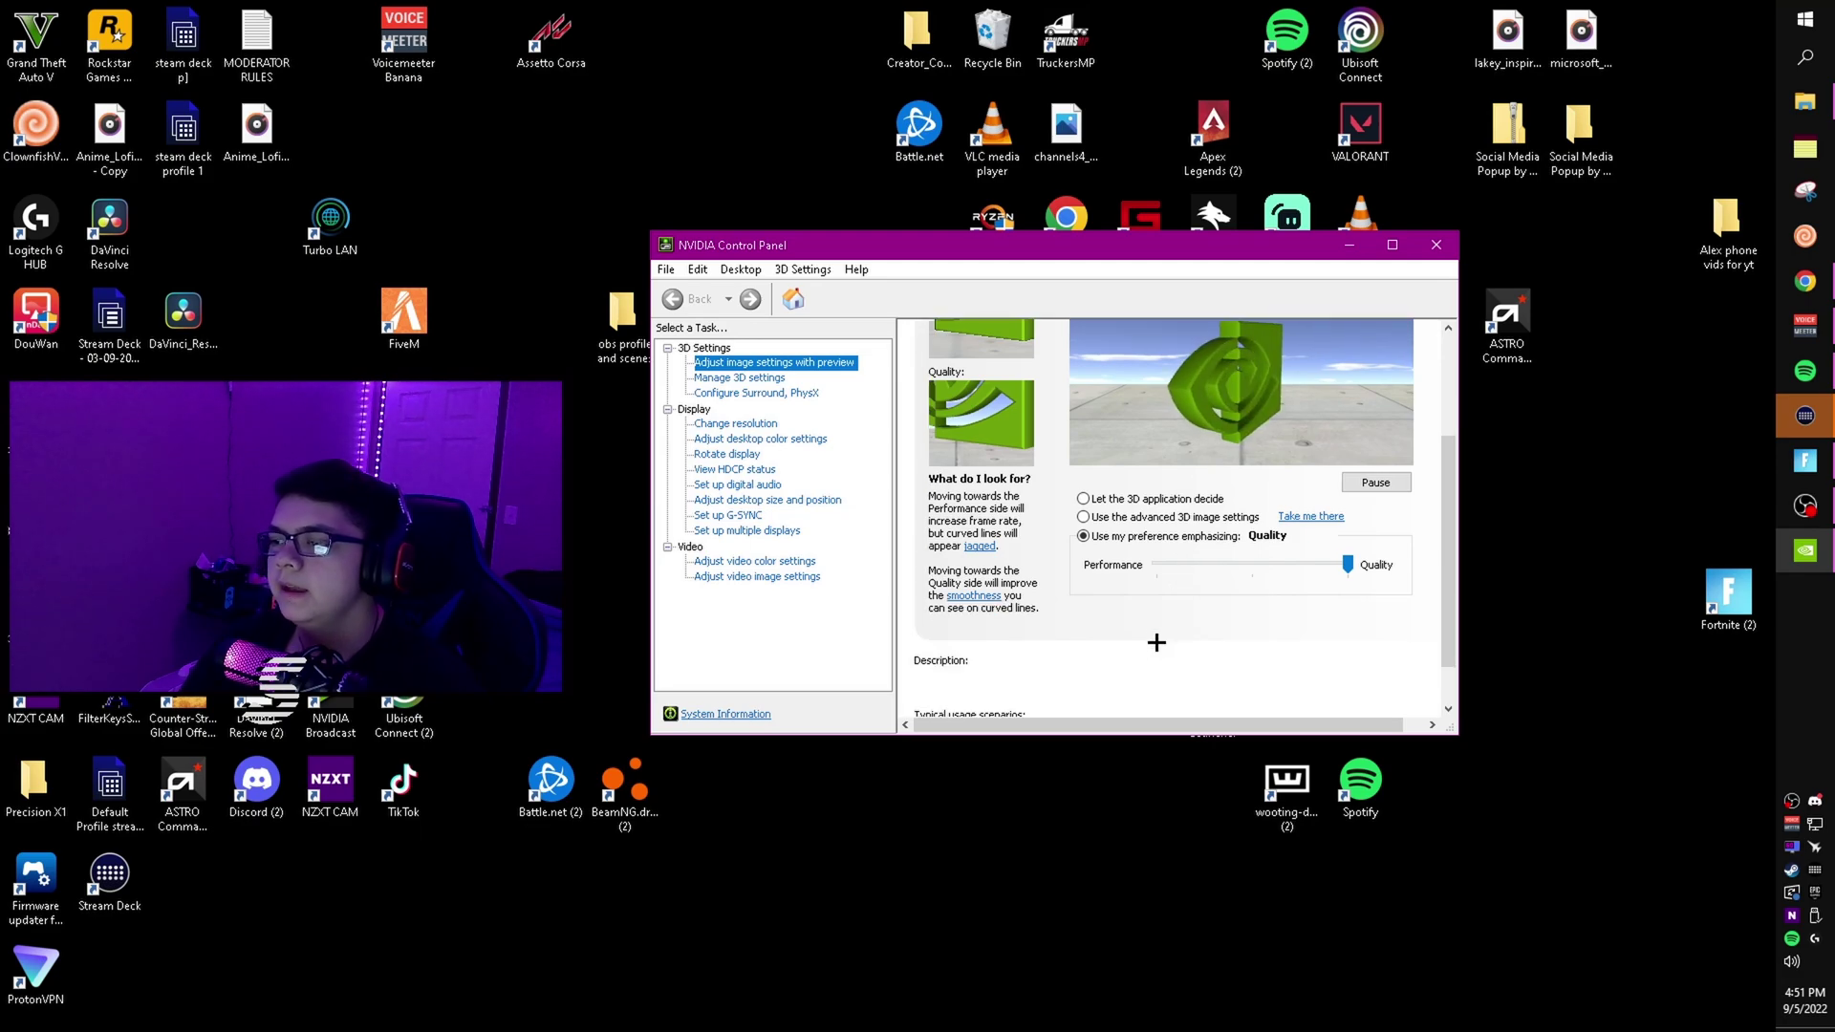
{"action": "left_click", "coordinate": [1083, 535]}
{"action": "left_click_drag", "start_coordinate": [1347, 564], "coordinate": [996, 588]}
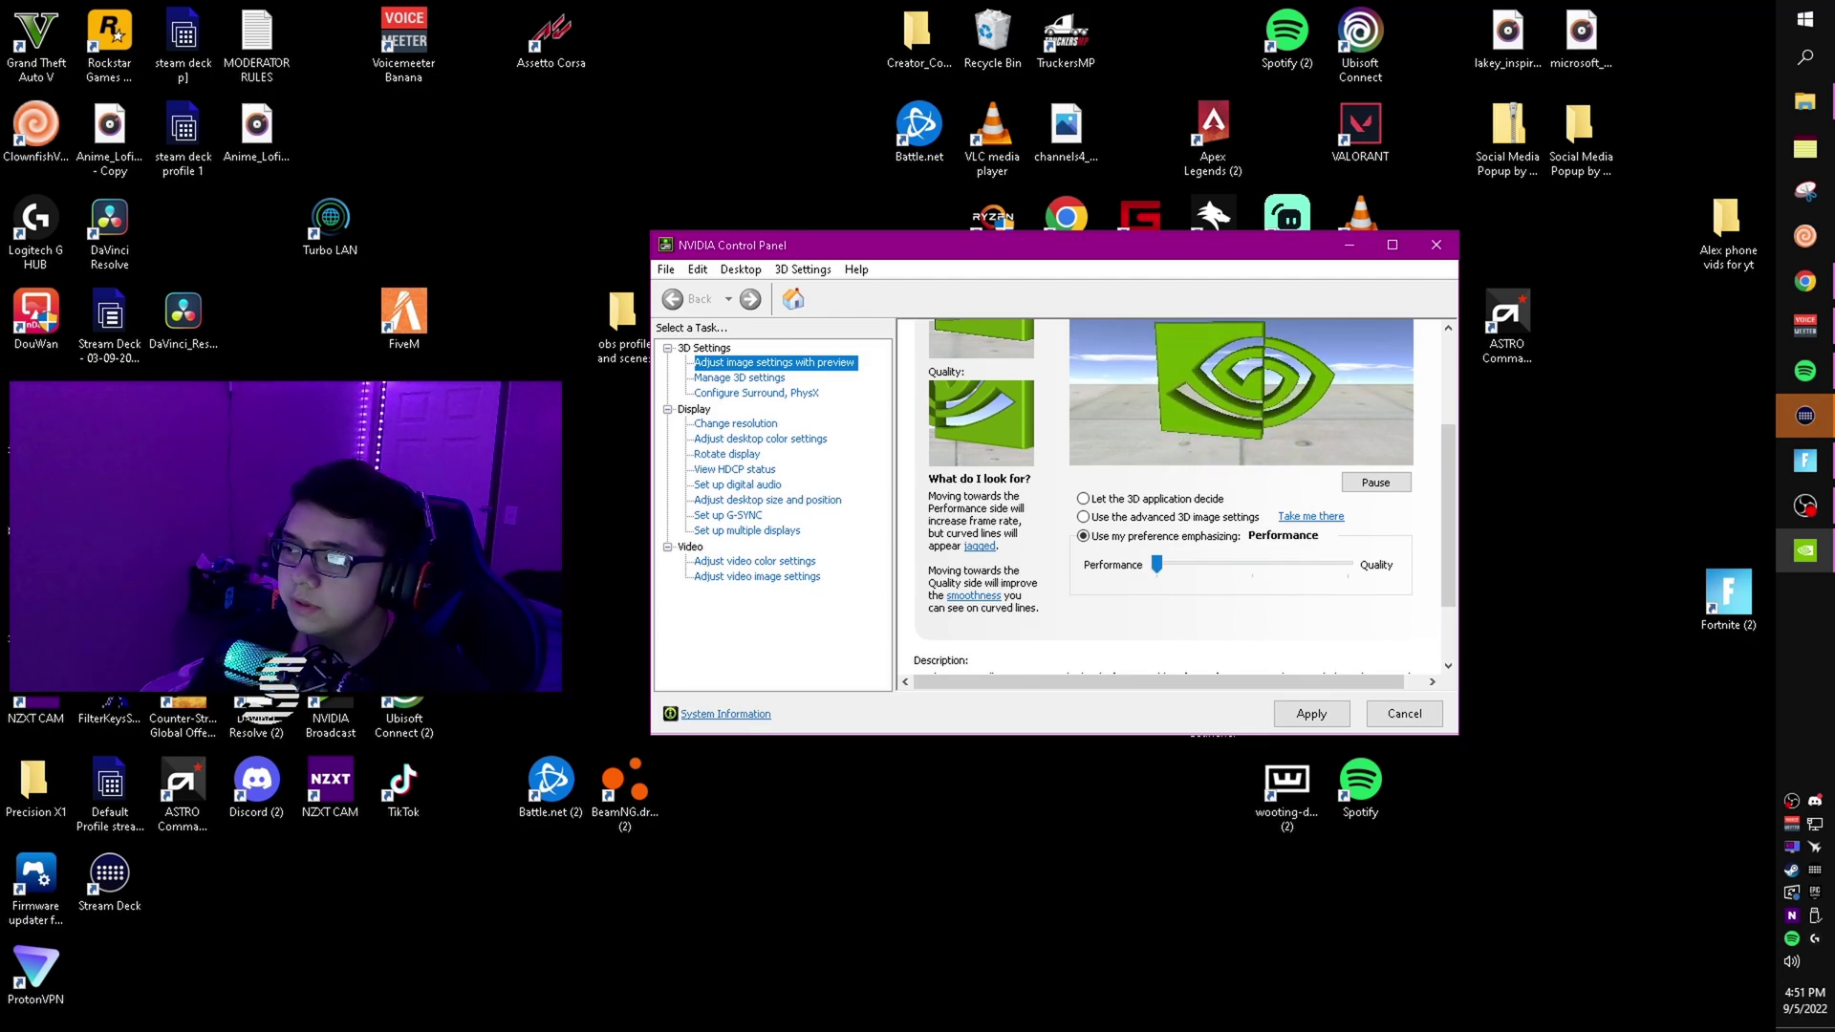
{"action": "left_click_drag", "start_coordinate": [1446, 479], "coordinate": [1446, 456]}
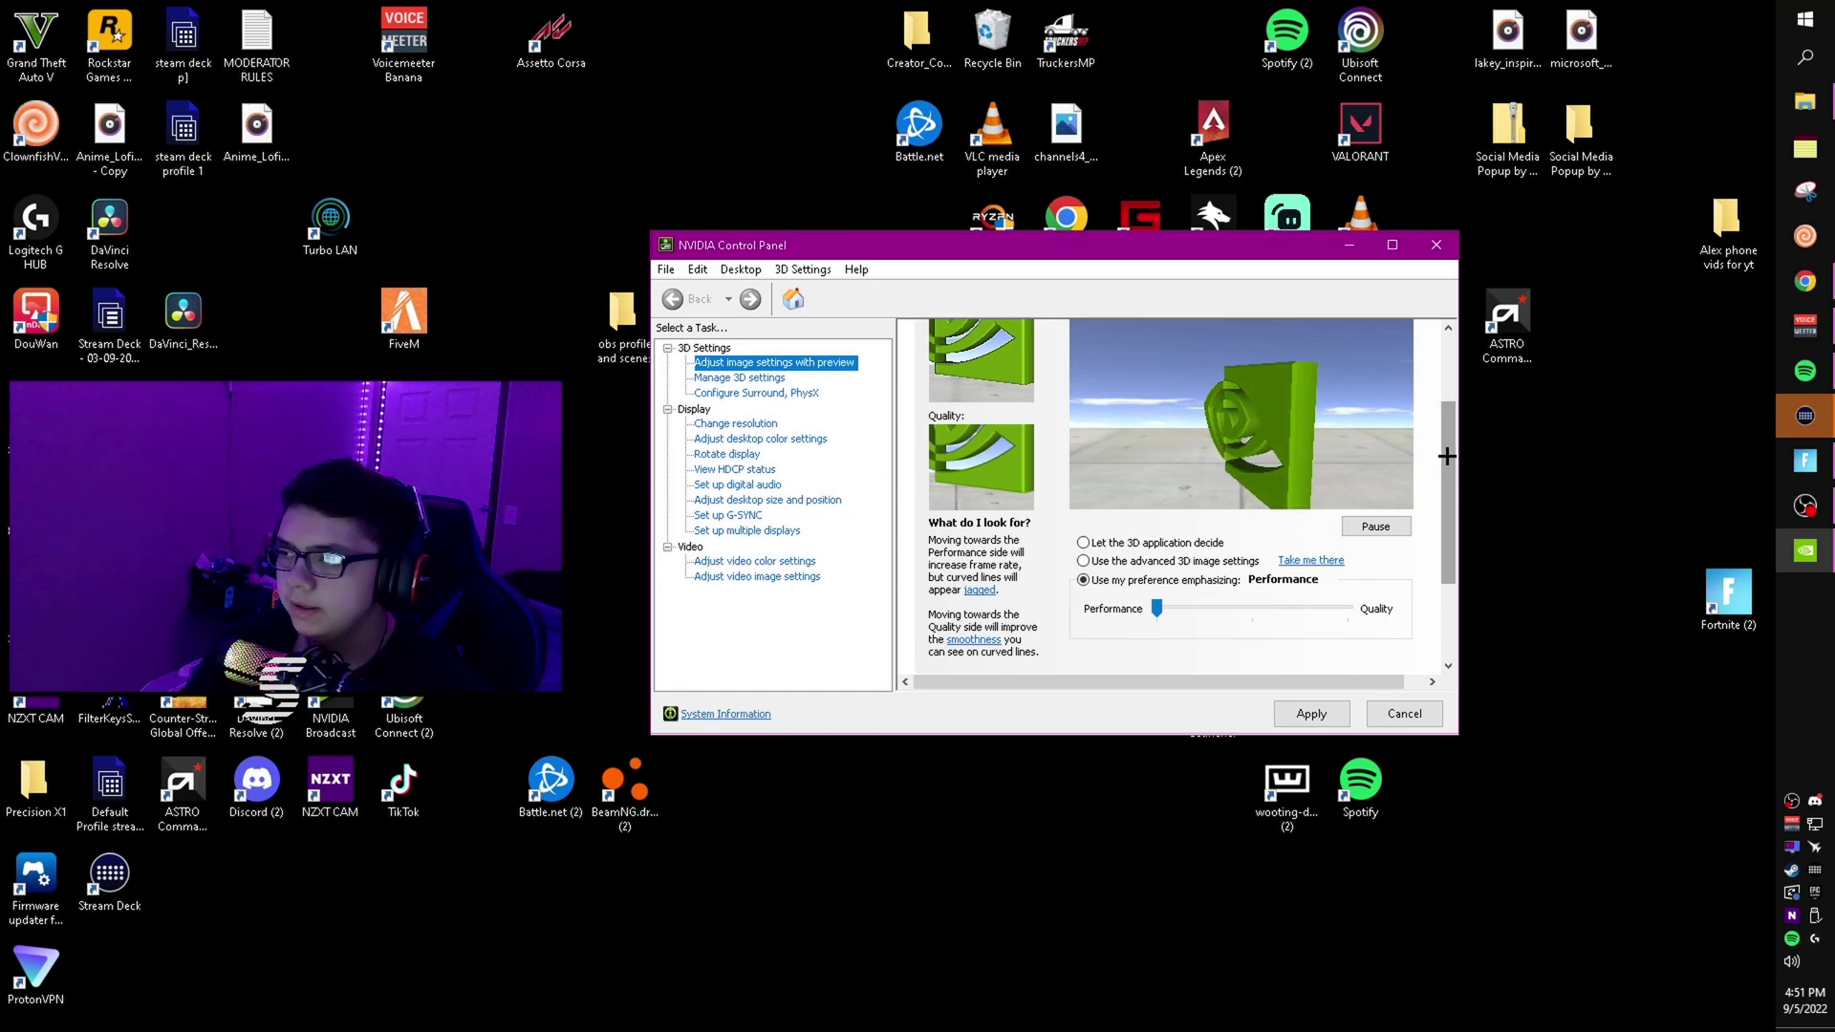
Switch to 'Use the advanced 3D image settings' and browse the Manage 3D settings Global Settings list
{"action": "left_click", "coordinate": [1102, 557]}
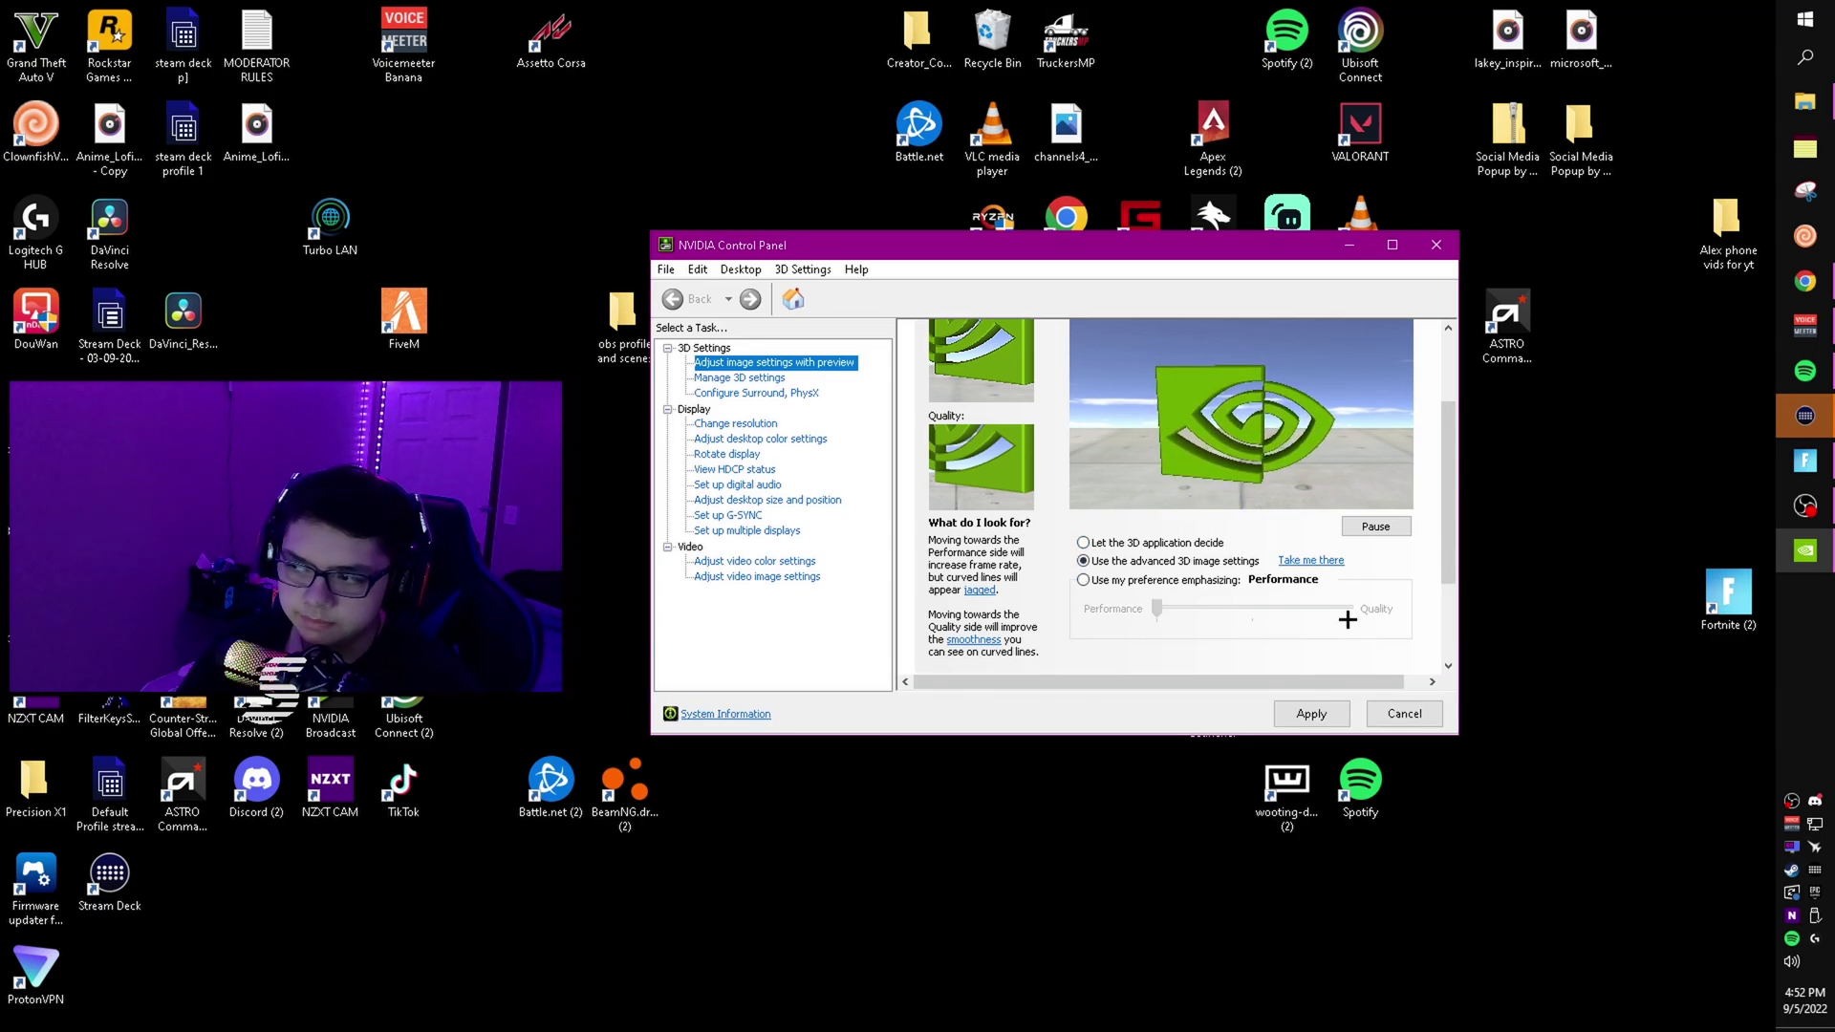
{"action": "left_click", "coordinate": [1294, 562]}
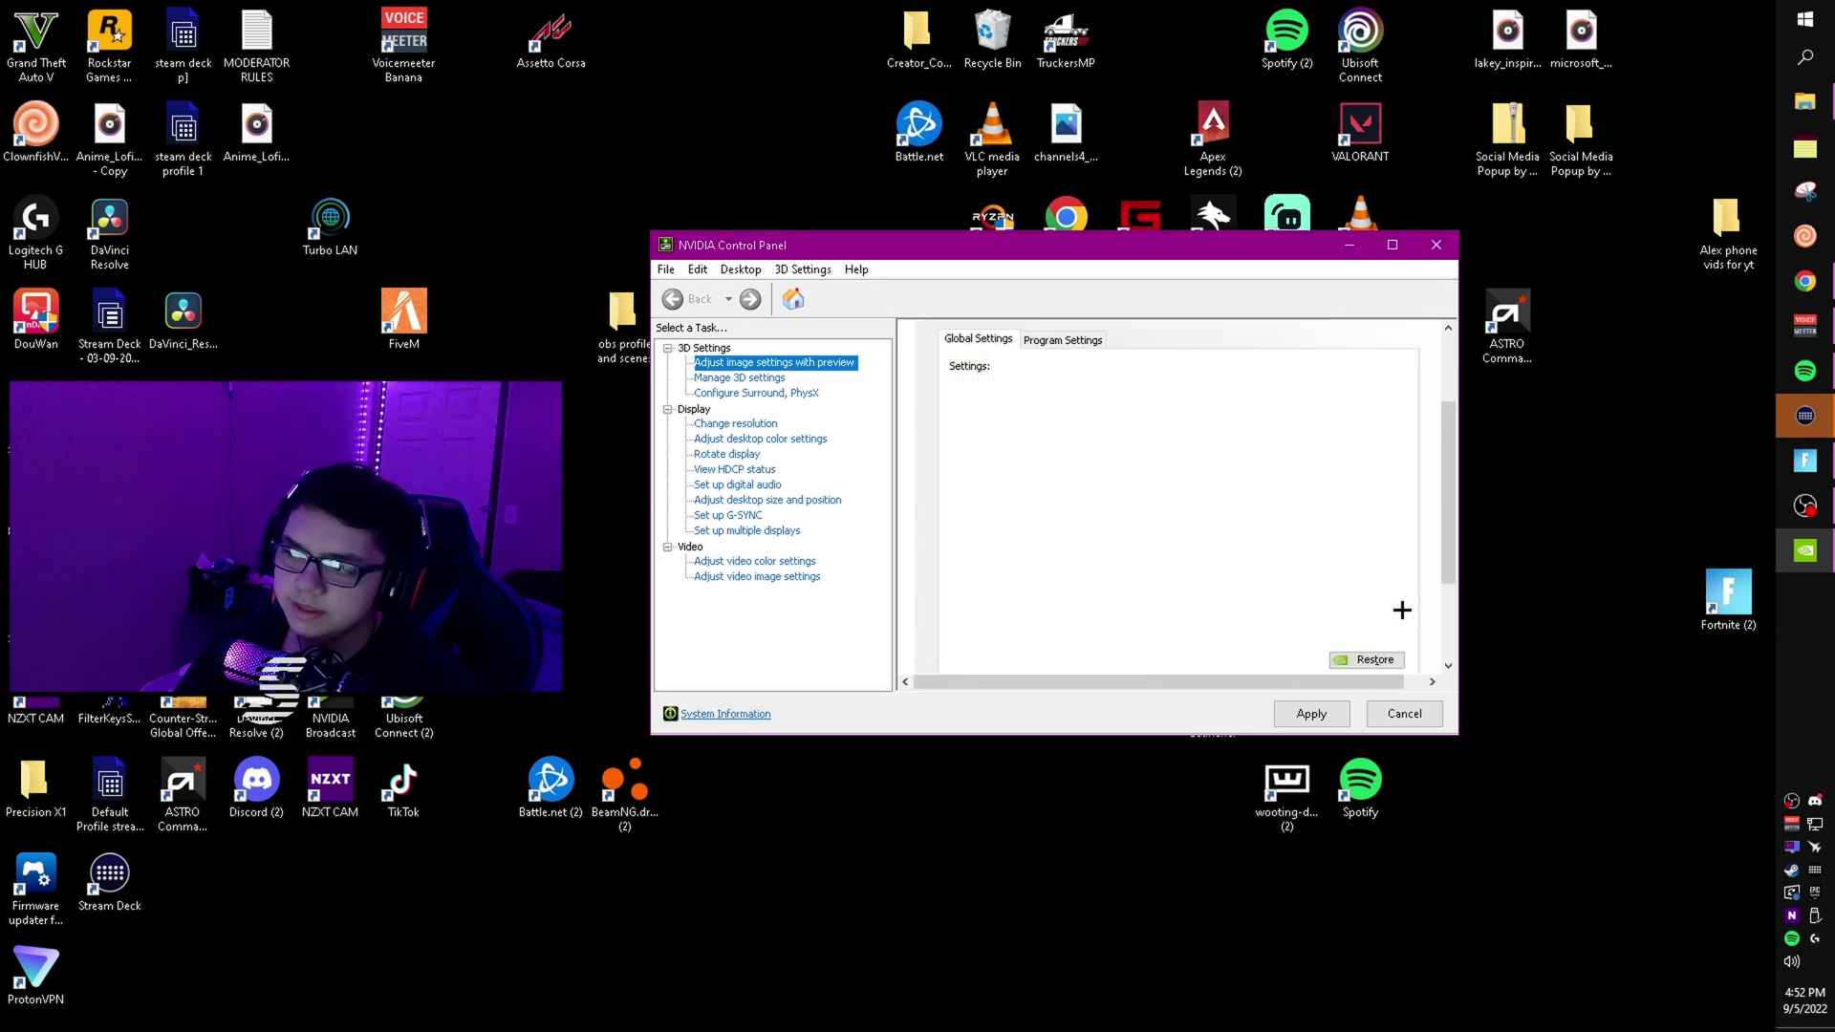
{"action": "scroll", "coordinate": [1319, 397], "scroll_direction": "down", "scroll_amount": 3}
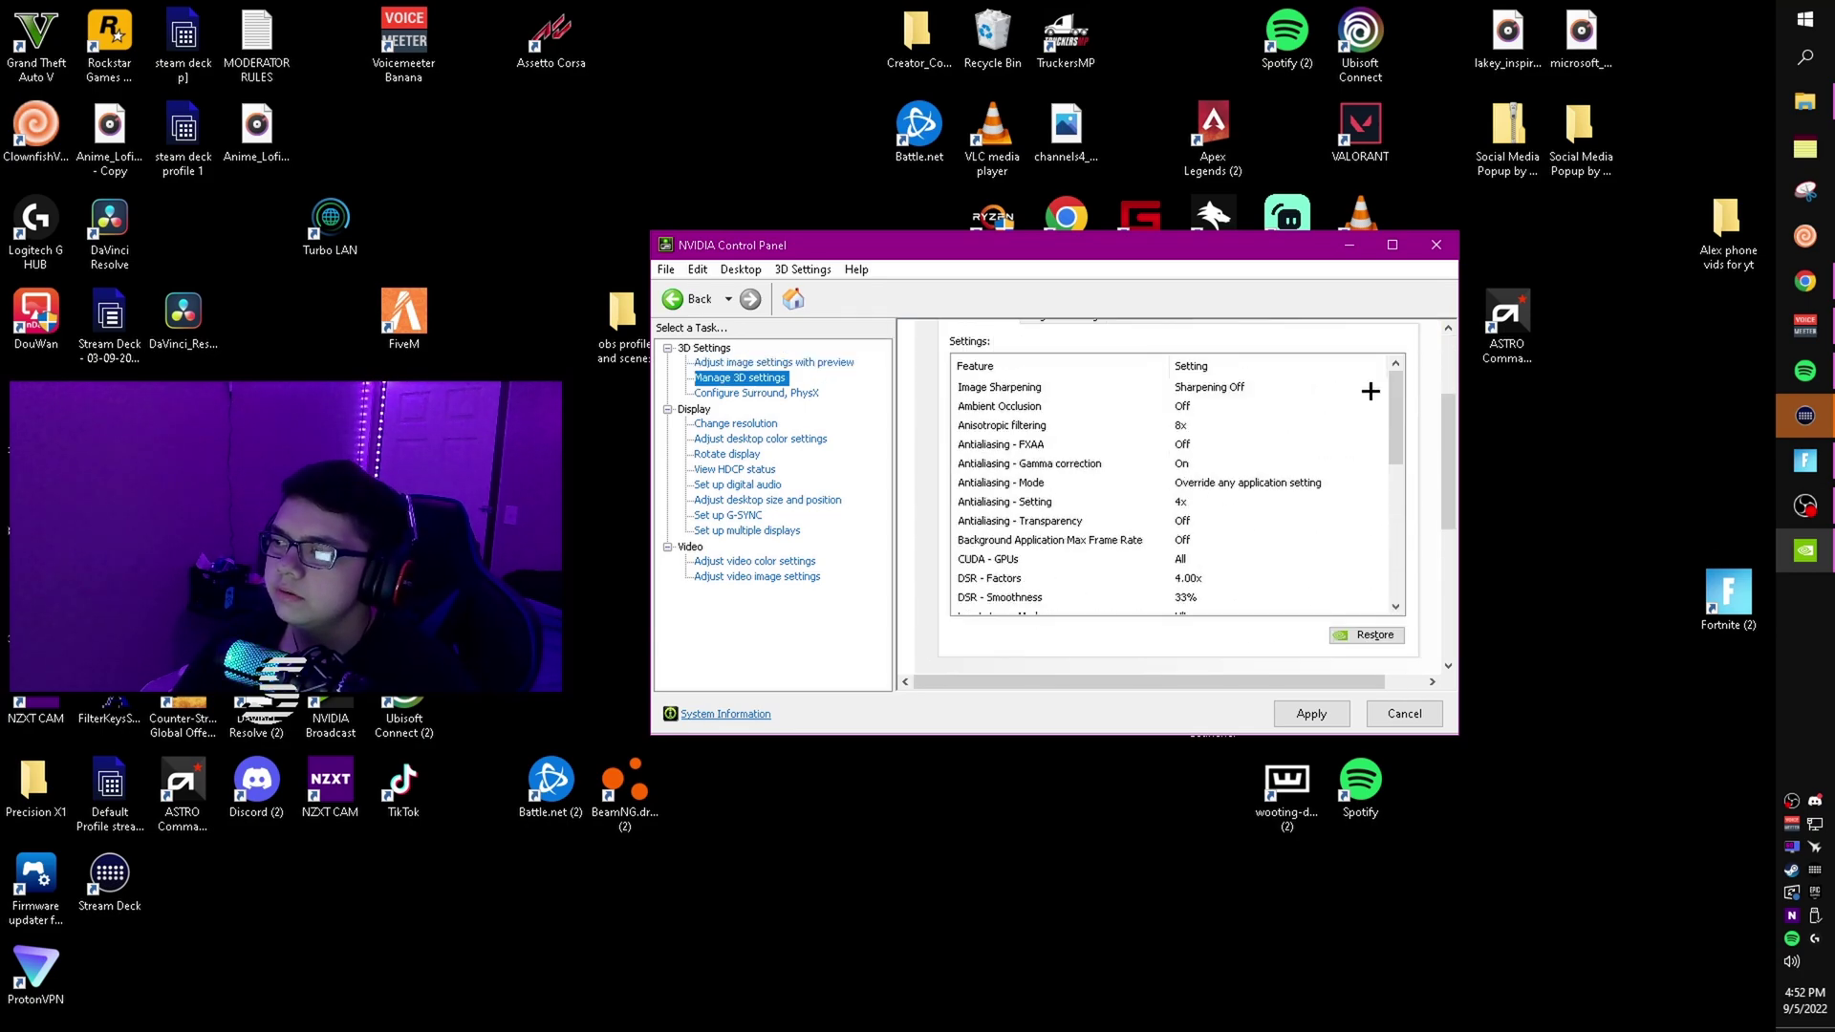
{"action": "left_click_drag", "start_coordinate": [1390, 403], "coordinate": [1442, 582]}
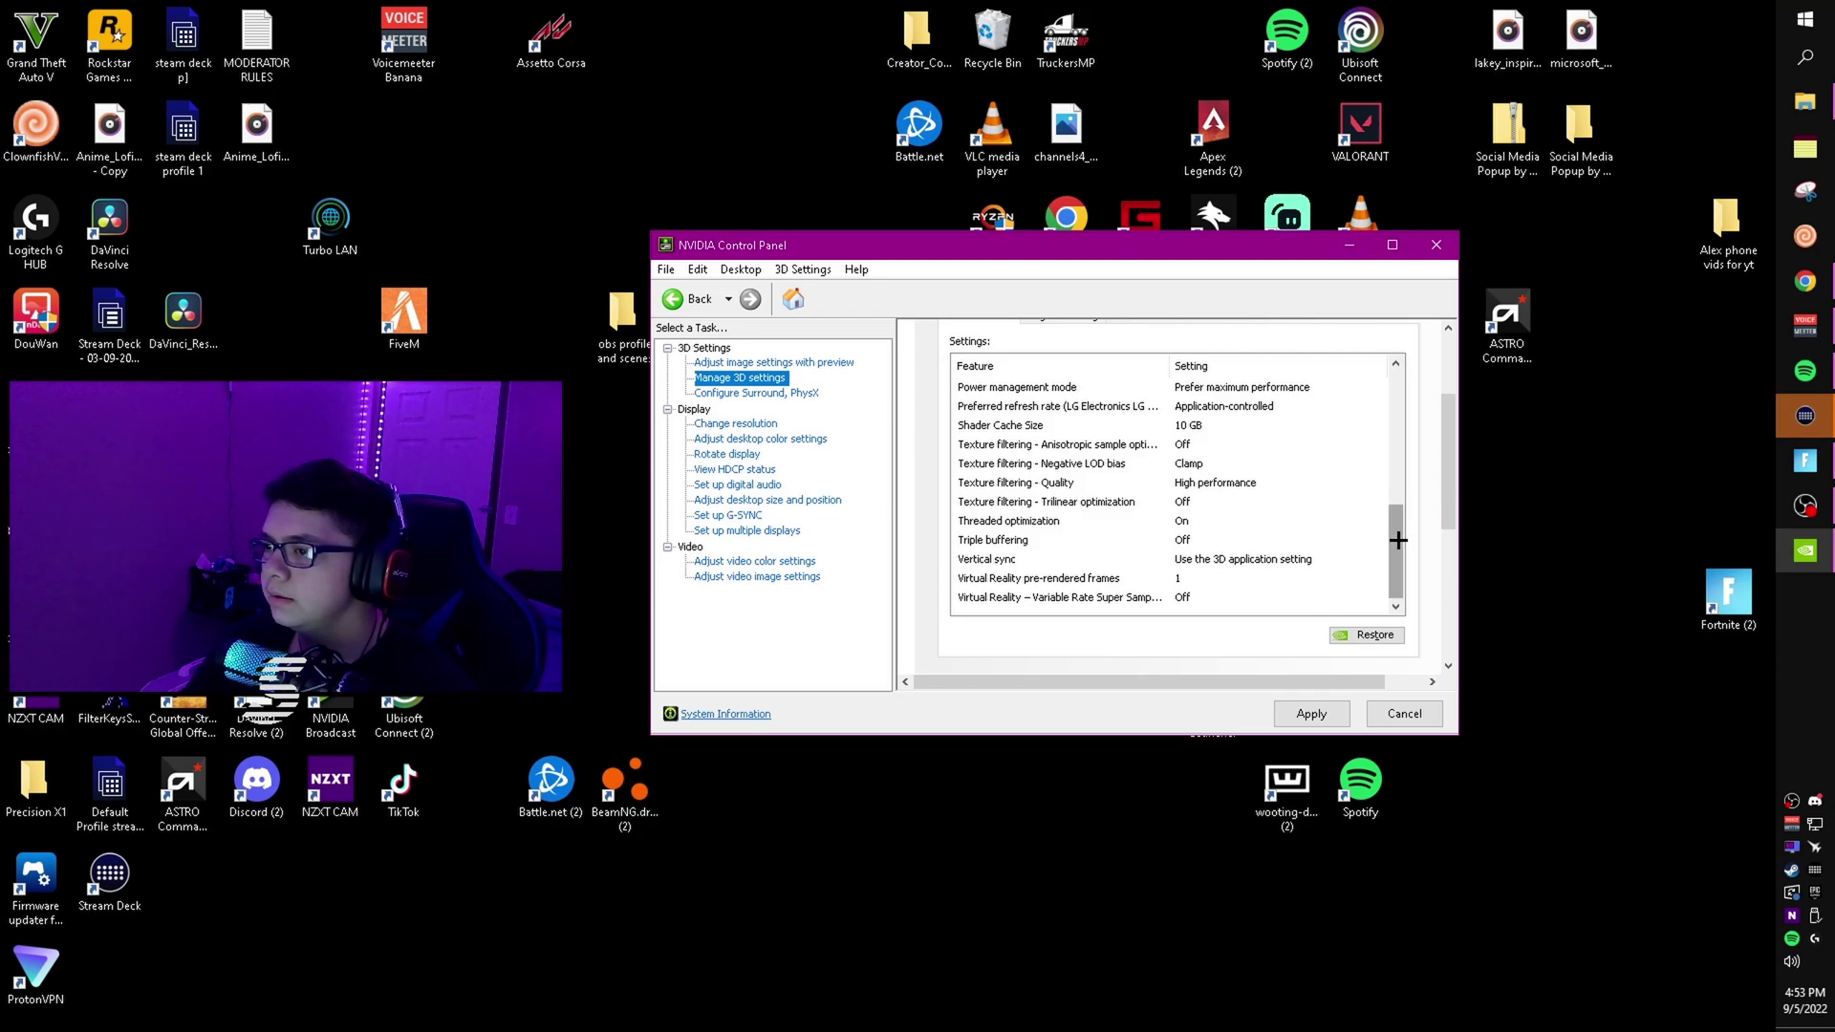
Set Power management mode to Prefer maximum performance in the global 3D settings
{"action": "scroll", "coordinate": [1392, 522], "scroll_direction": "up", "scroll_amount": 1}
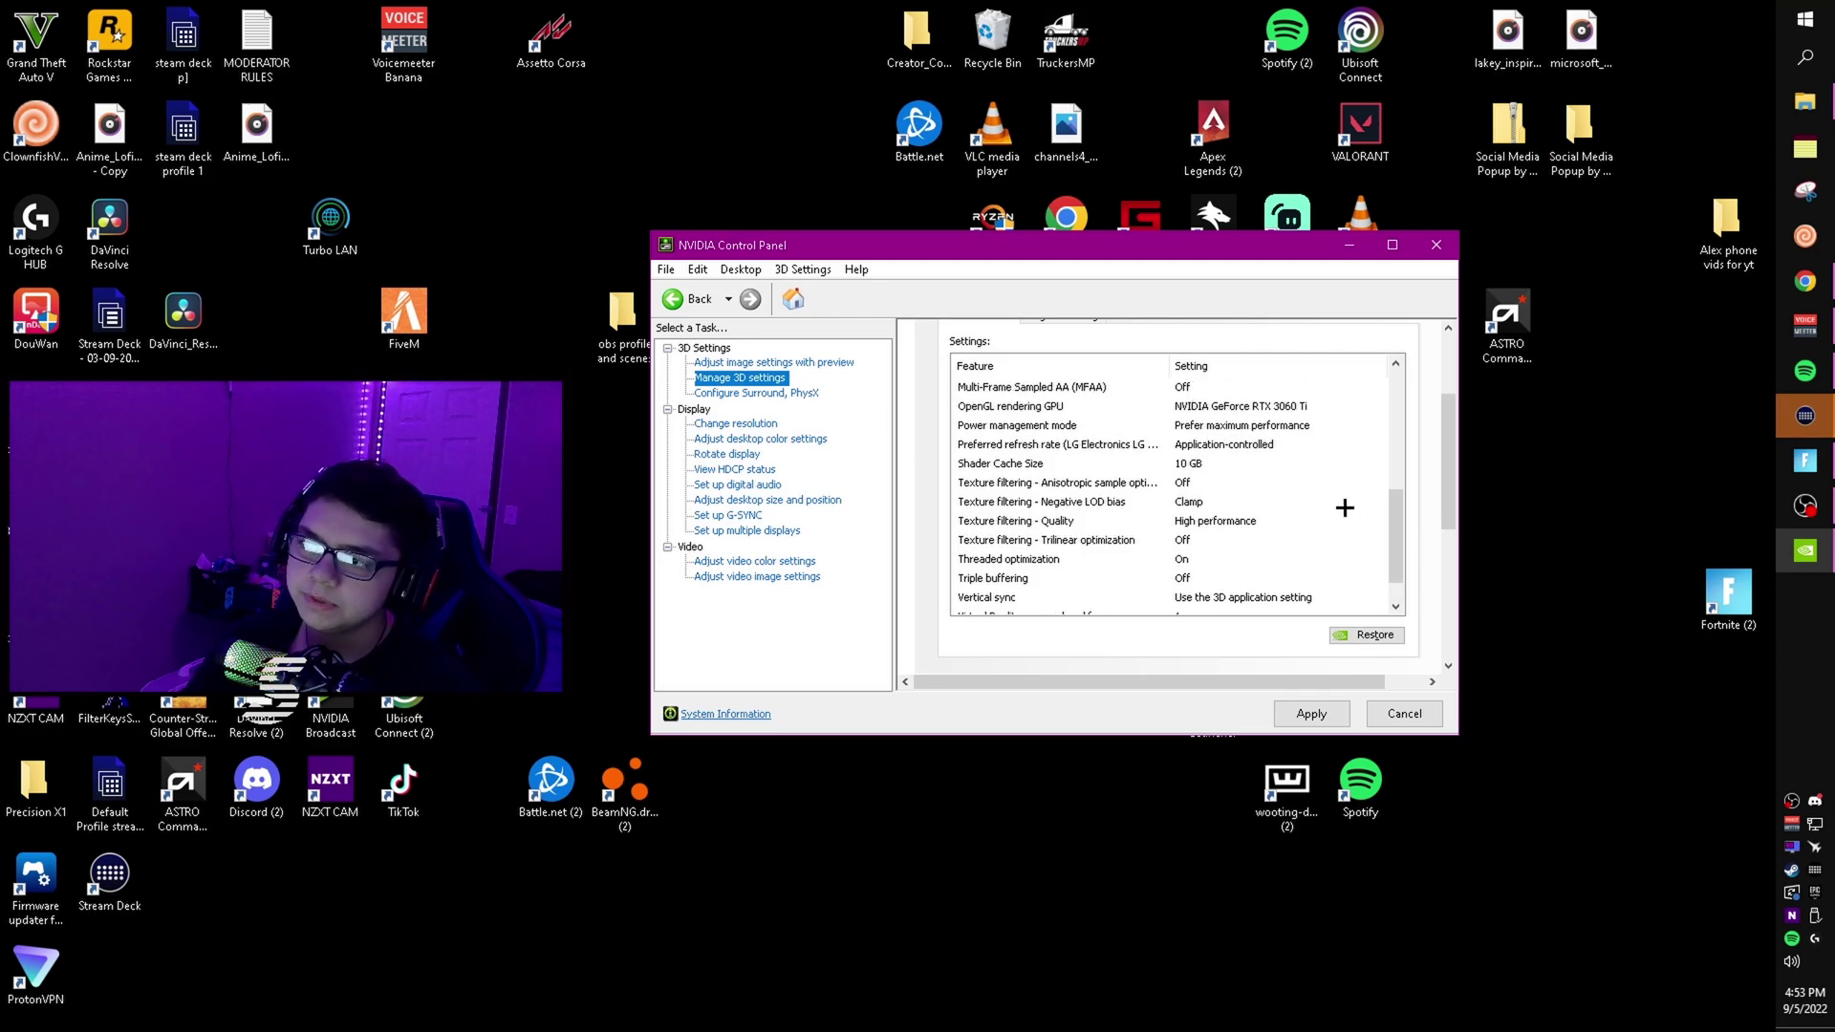
{"action": "scroll", "coordinate": [1396, 511], "scroll_direction": "up", "scroll_amount": 1}
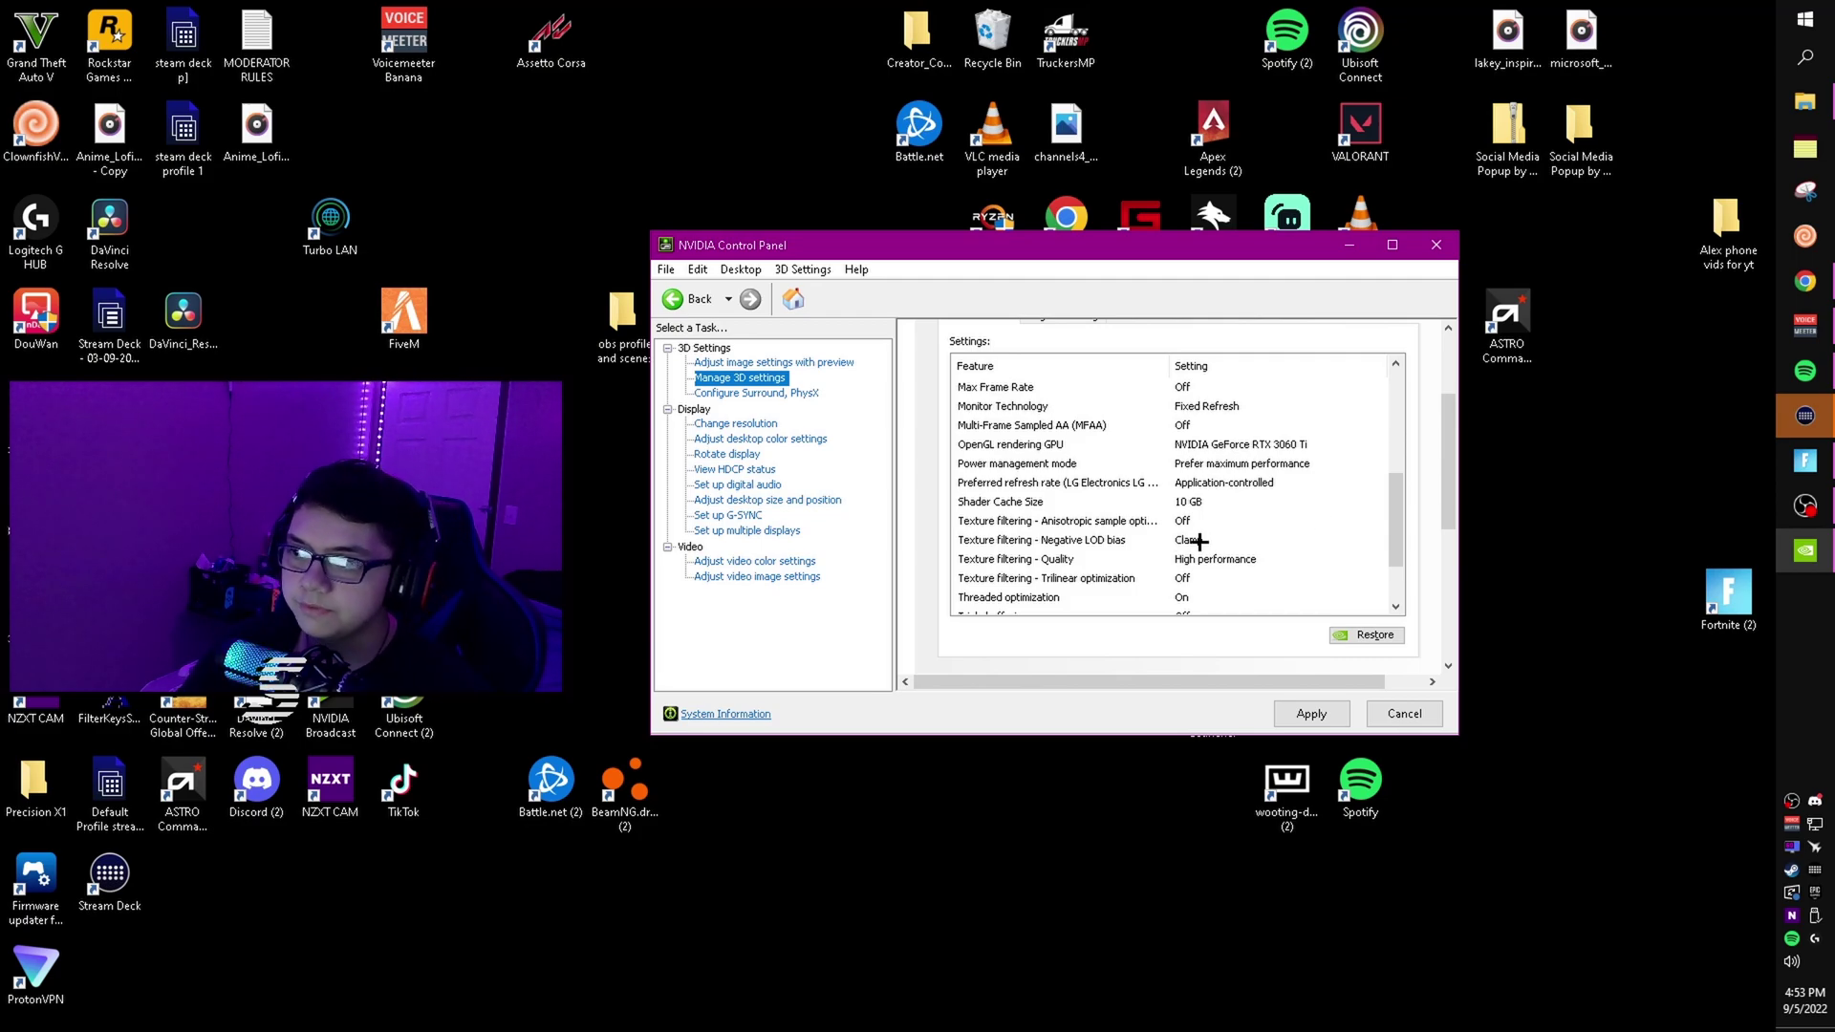
{"action": "scroll", "coordinate": [1400, 506], "scroll_direction": "up", "scroll_amount": 1}
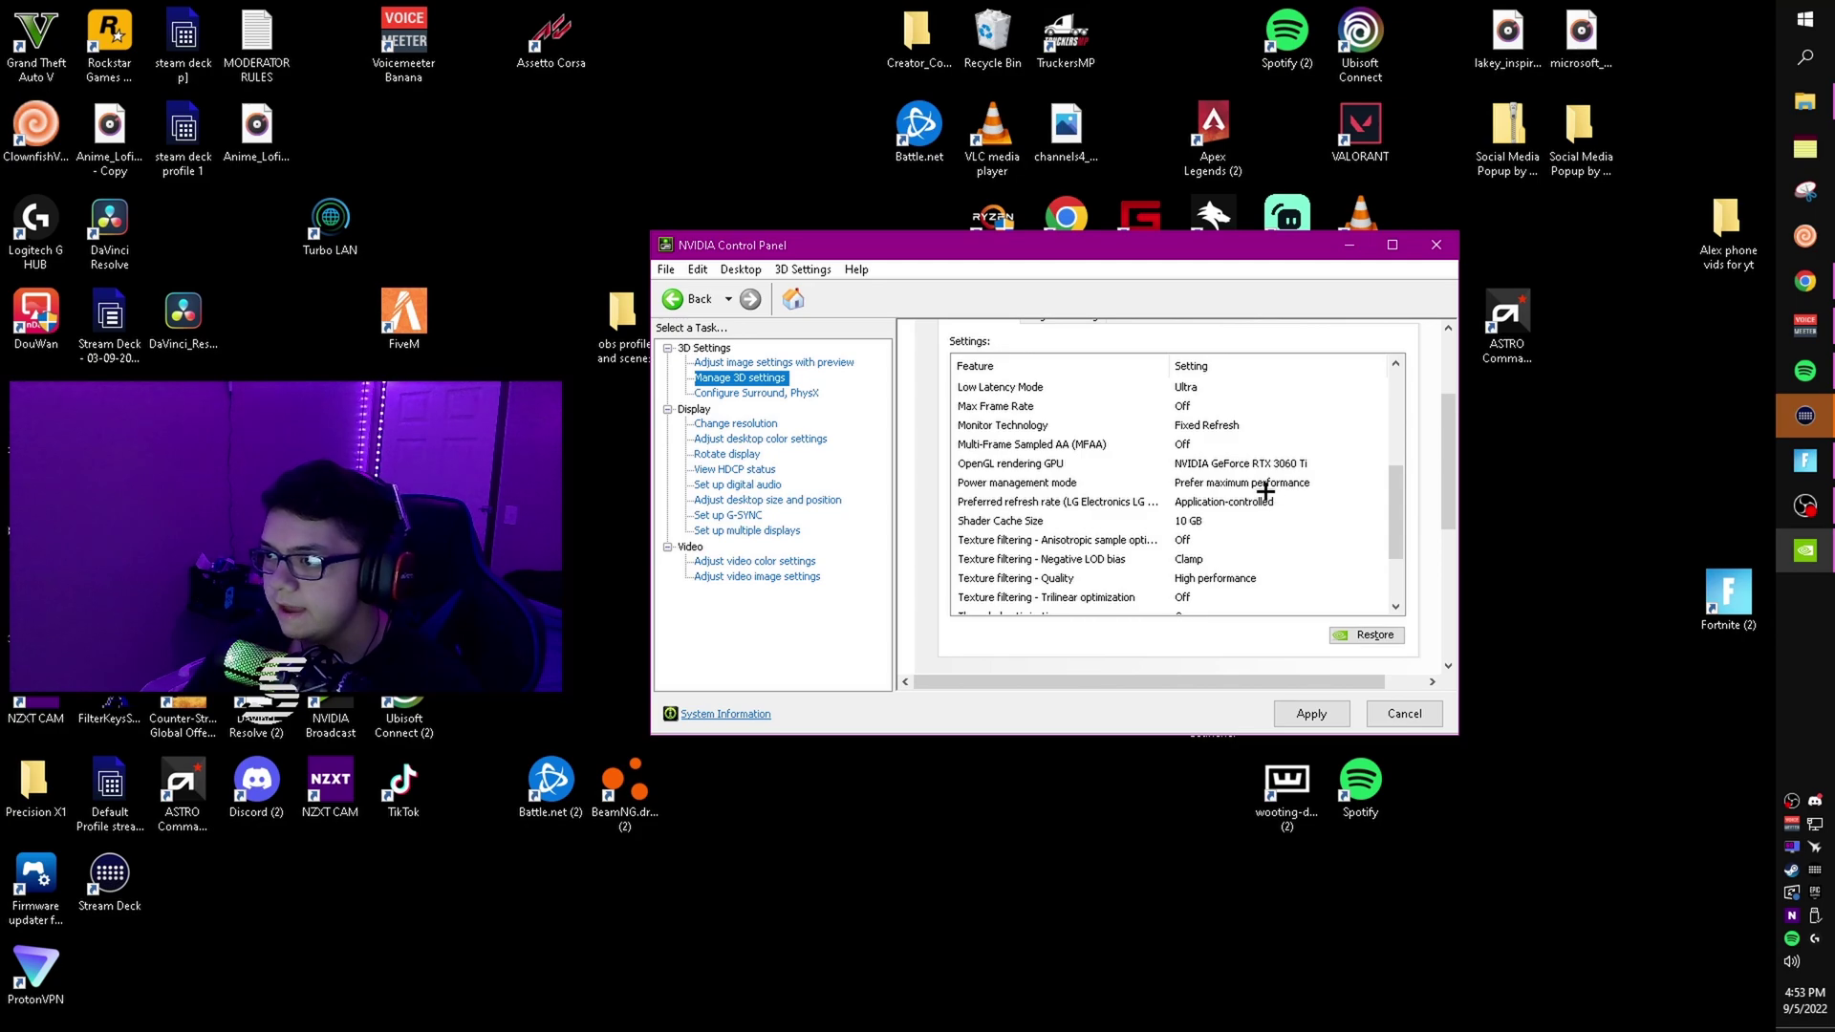
{"action": "left_click", "coordinate": [1260, 483]}
{"action": "left_click", "coordinate": [1260, 482]}
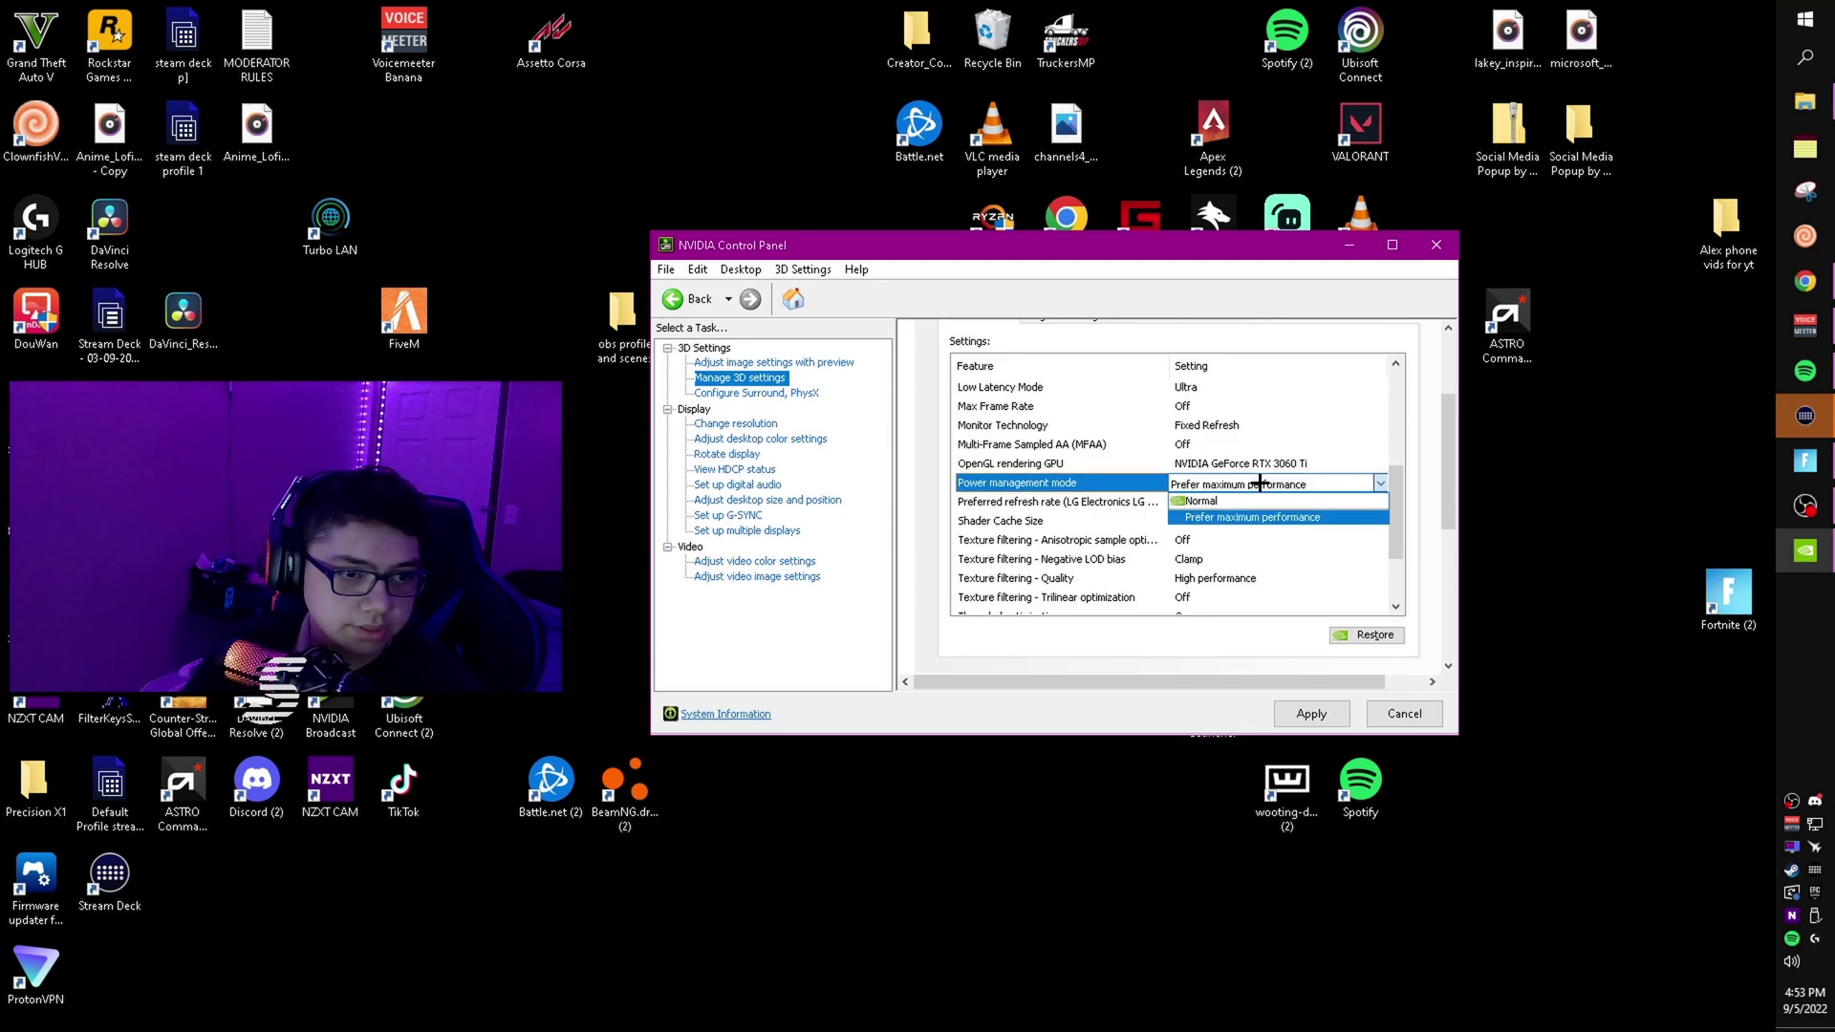
{"action": "left_click", "coordinate": [1120, 487]}
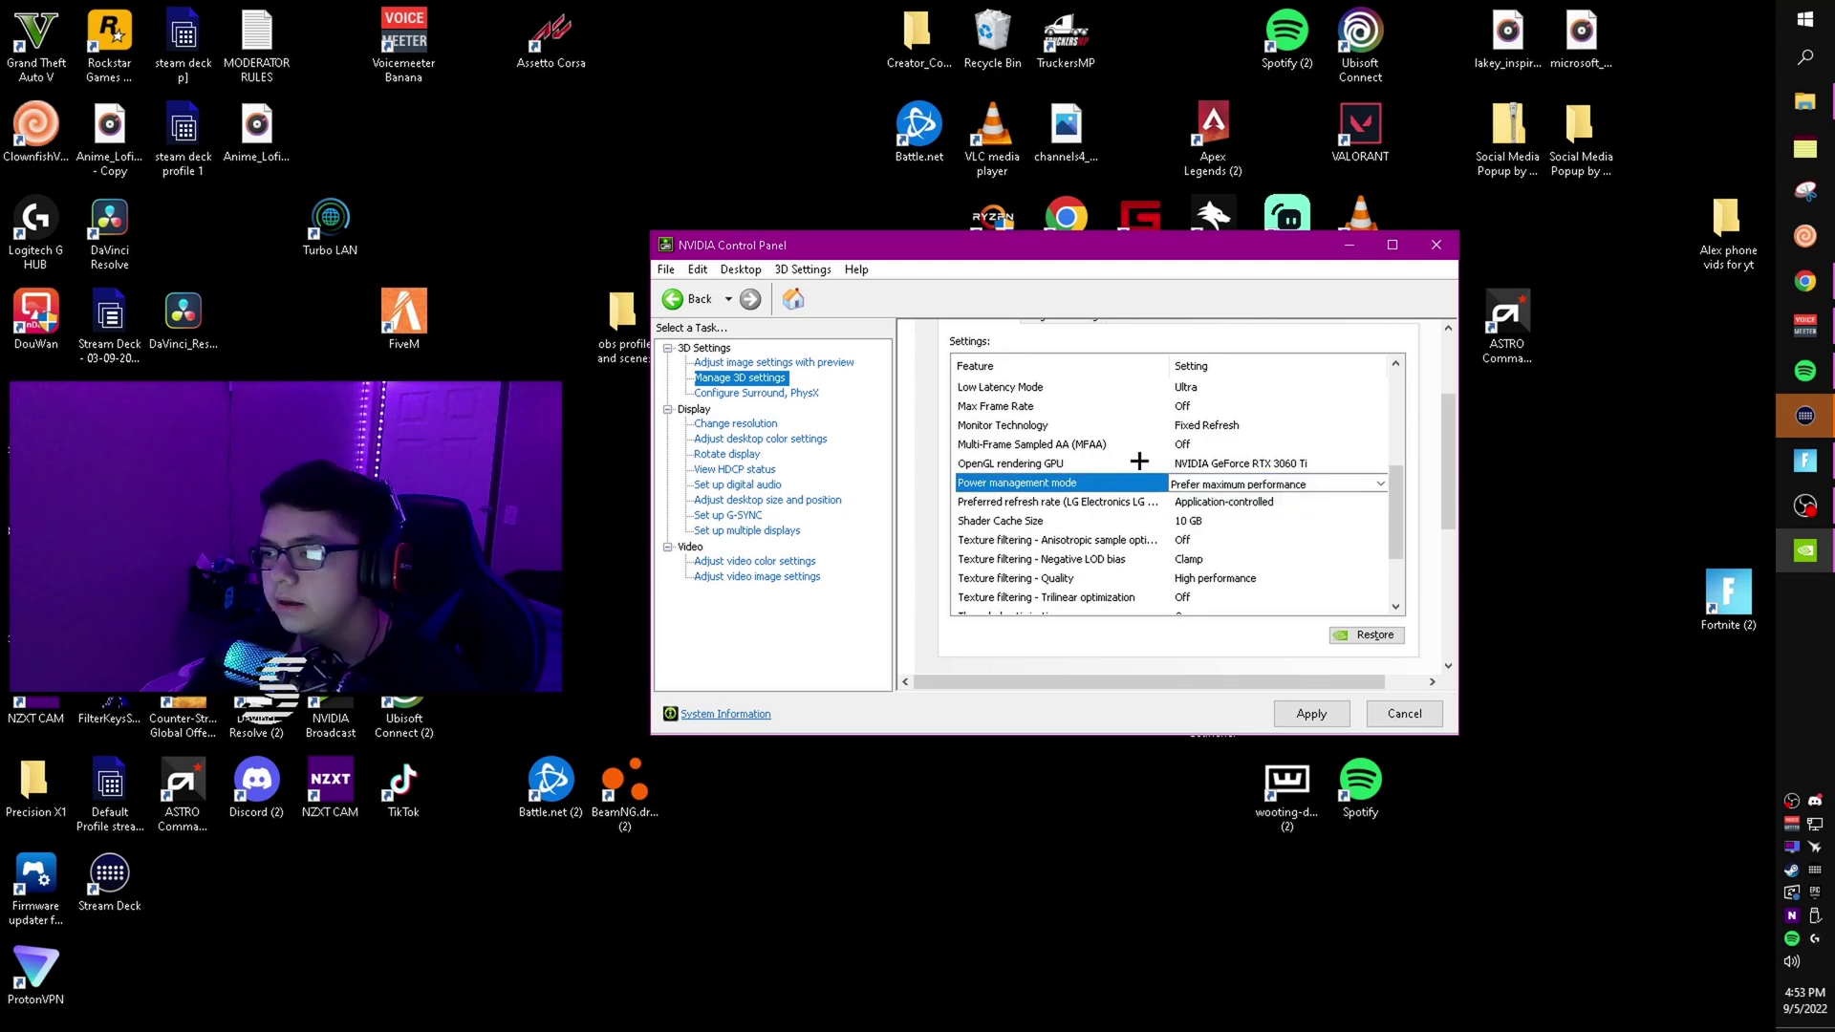
{"action": "left_click", "coordinate": [1139, 462]}
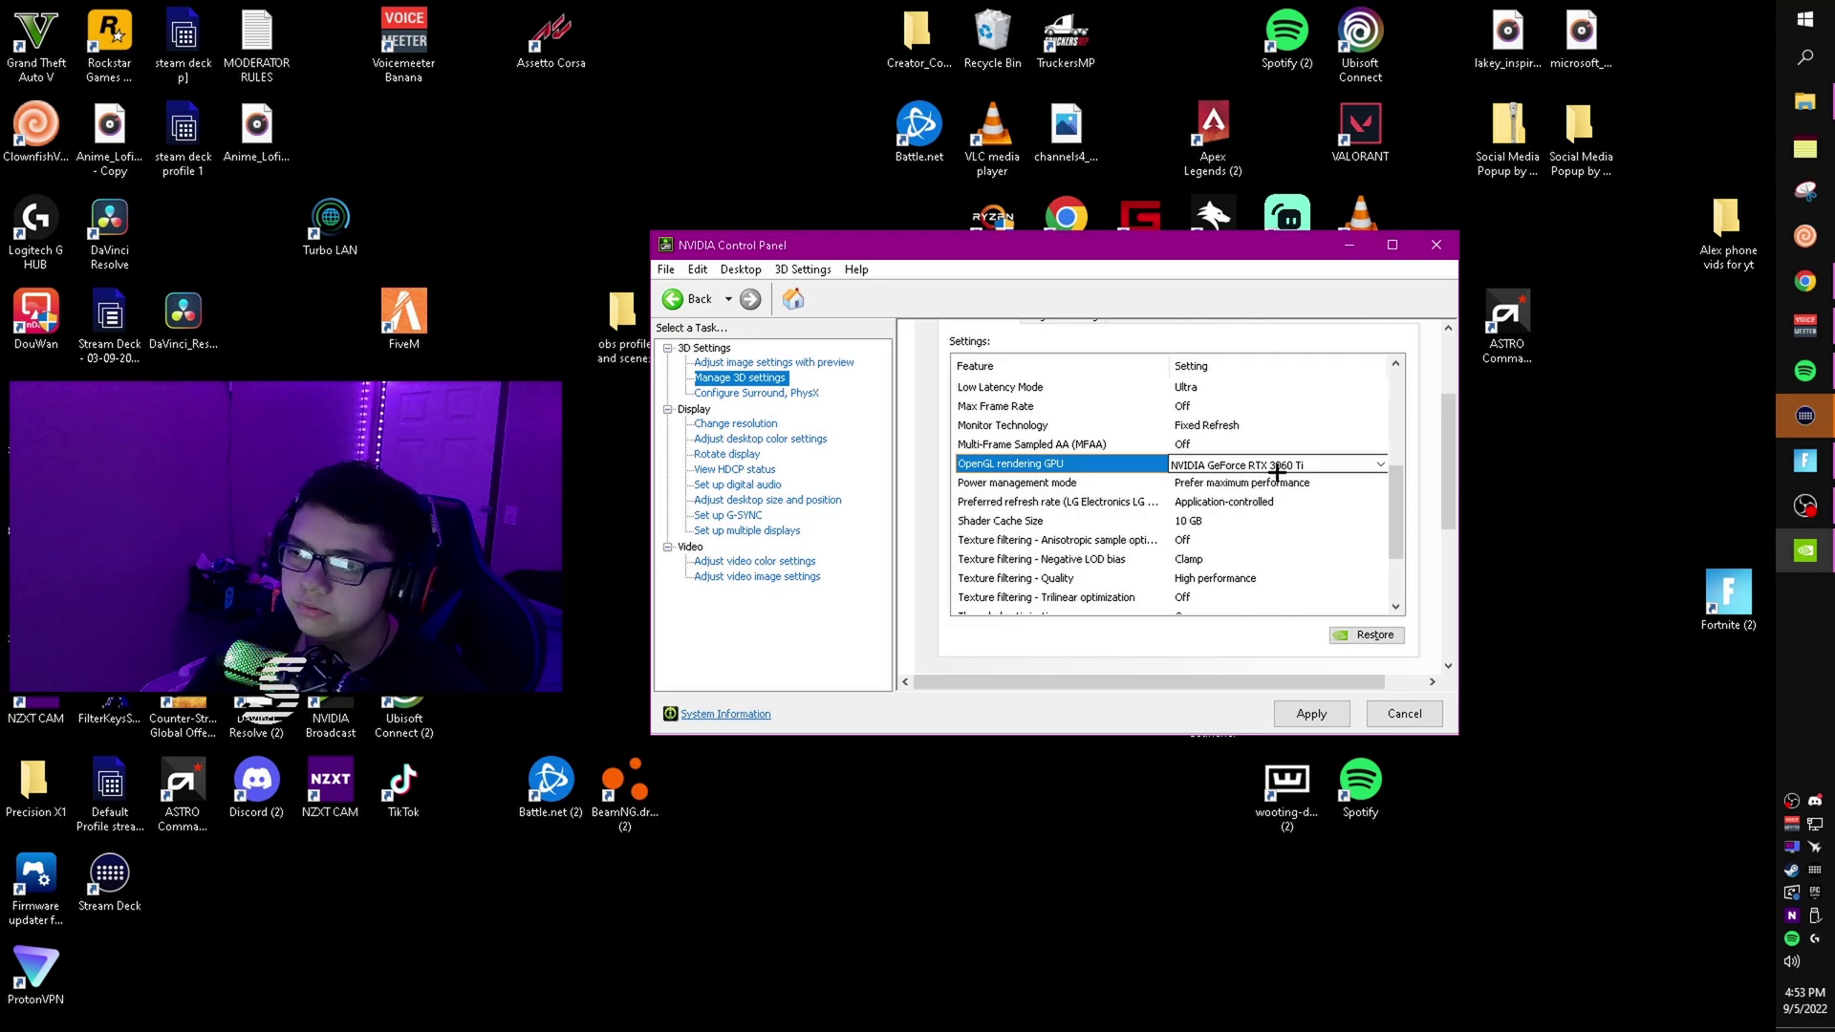
Set Low Latency Mode to Ultra
{"action": "scroll", "coordinate": [1386, 497], "scroll_direction": "up", "scroll_amount": 2}
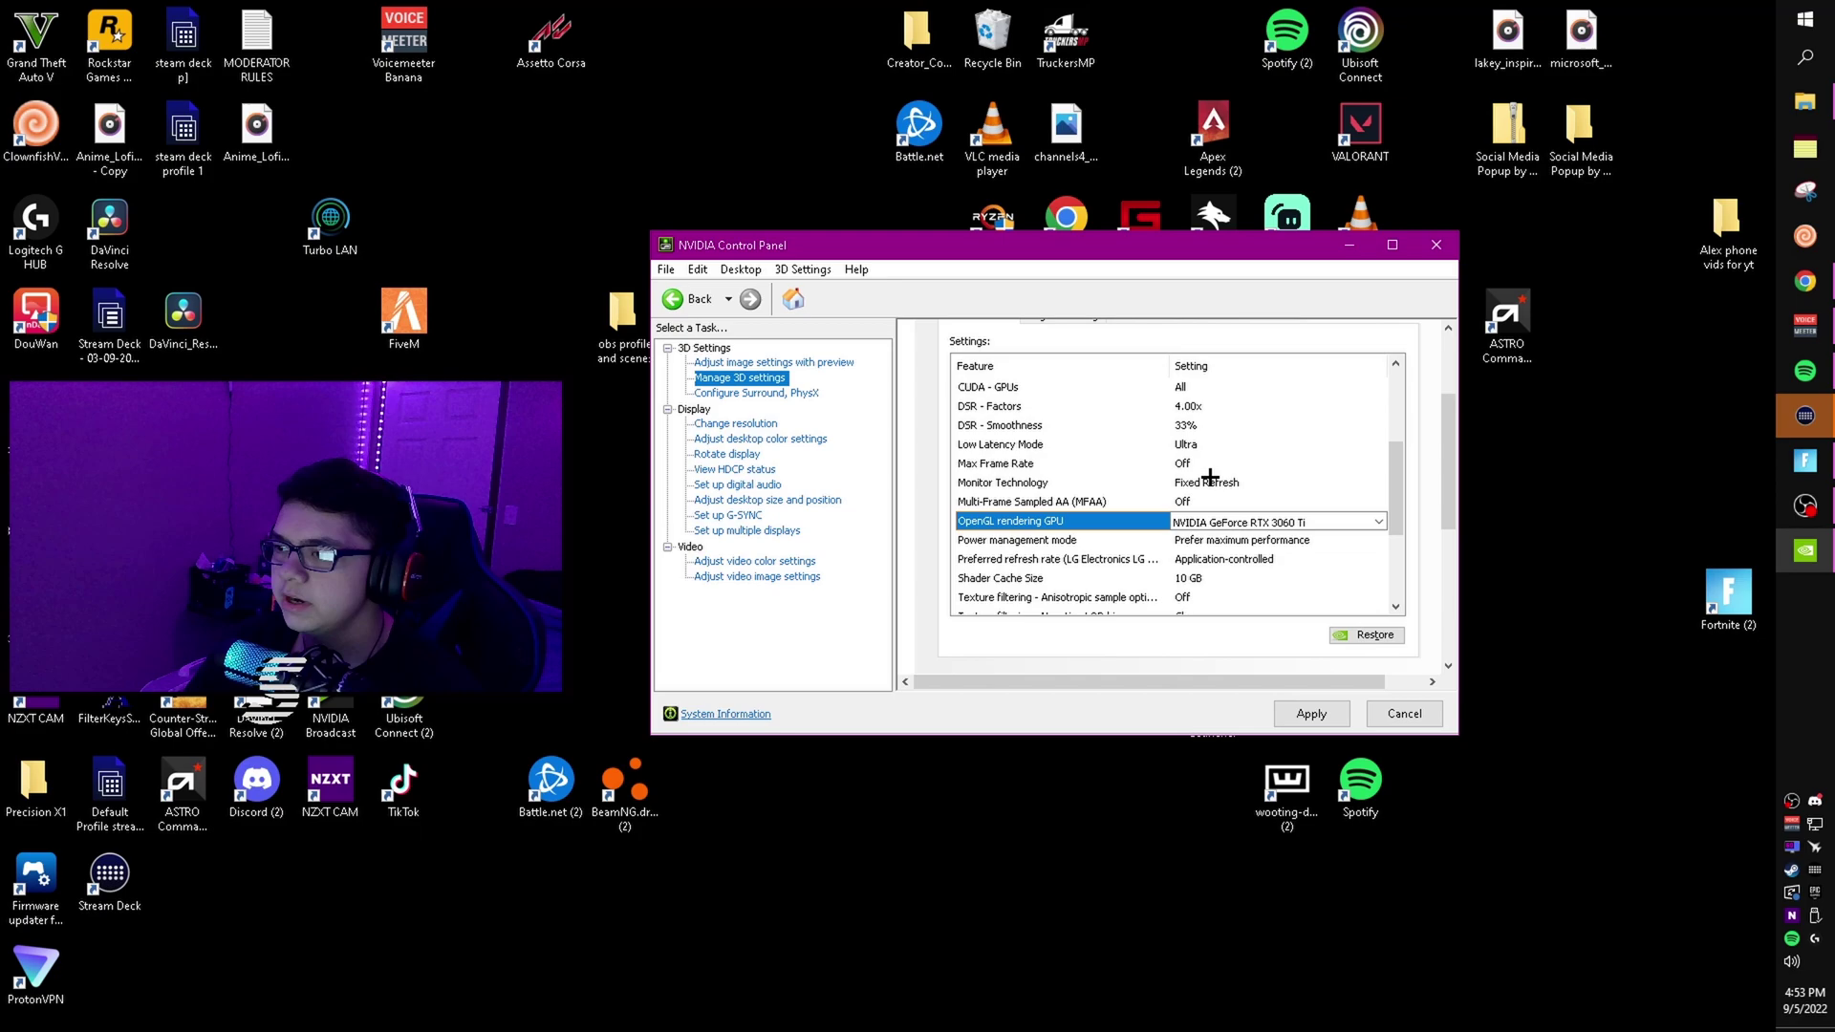
{"action": "left_click", "coordinate": [1195, 445]}
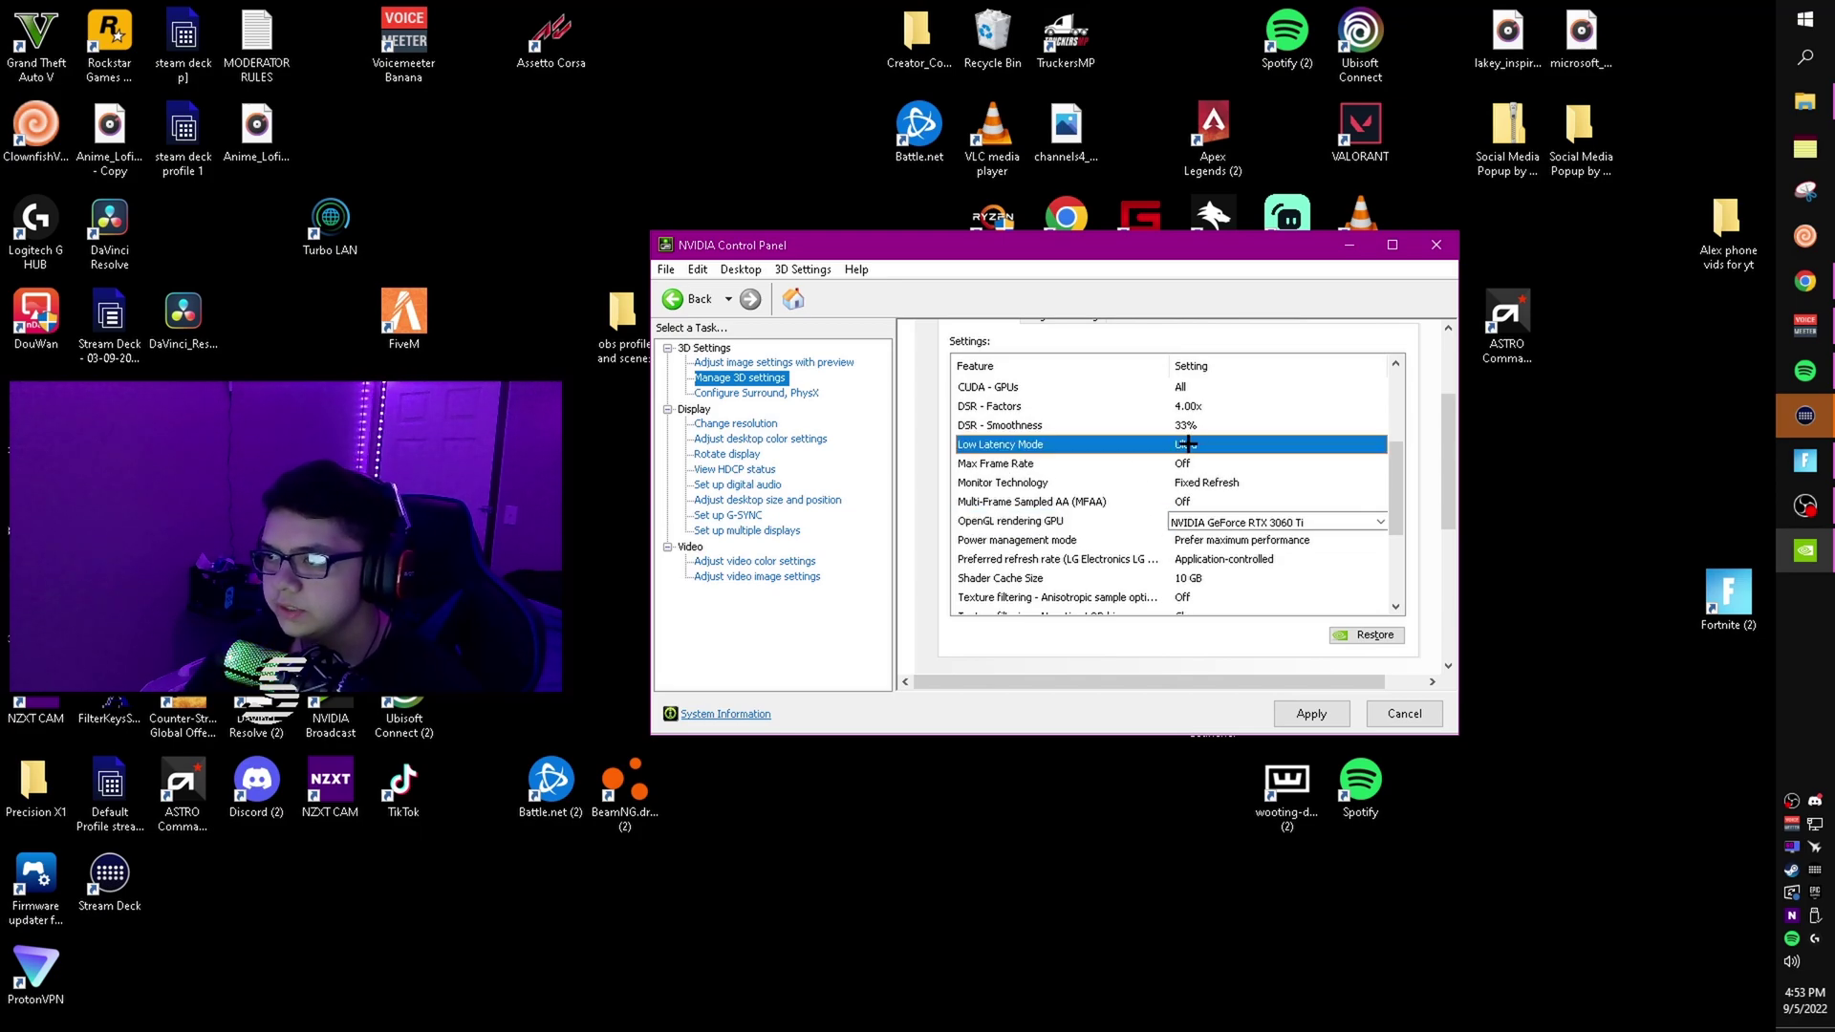
{"action": "left_click", "coordinate": [1243, 445]}
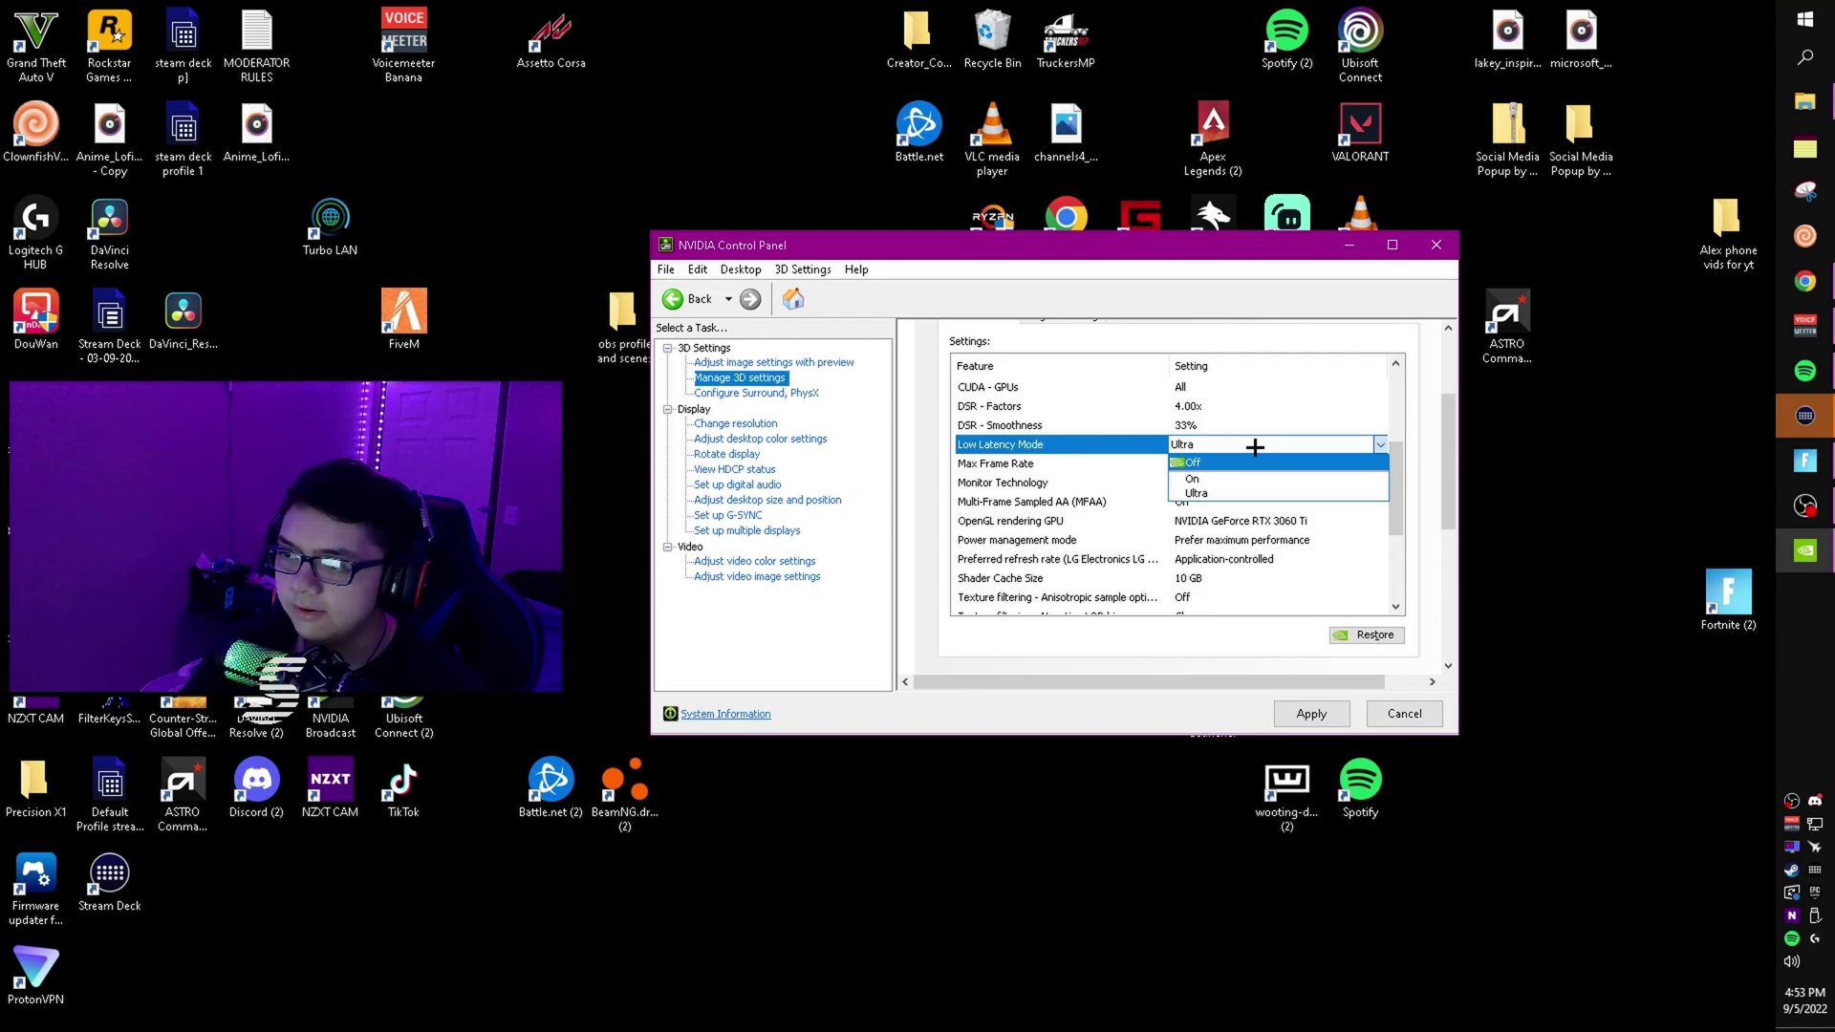
{"action": "left_click", "coordinate": [1078, 452]}
{"action": "left_click", "coordinate": [1198, 444]}
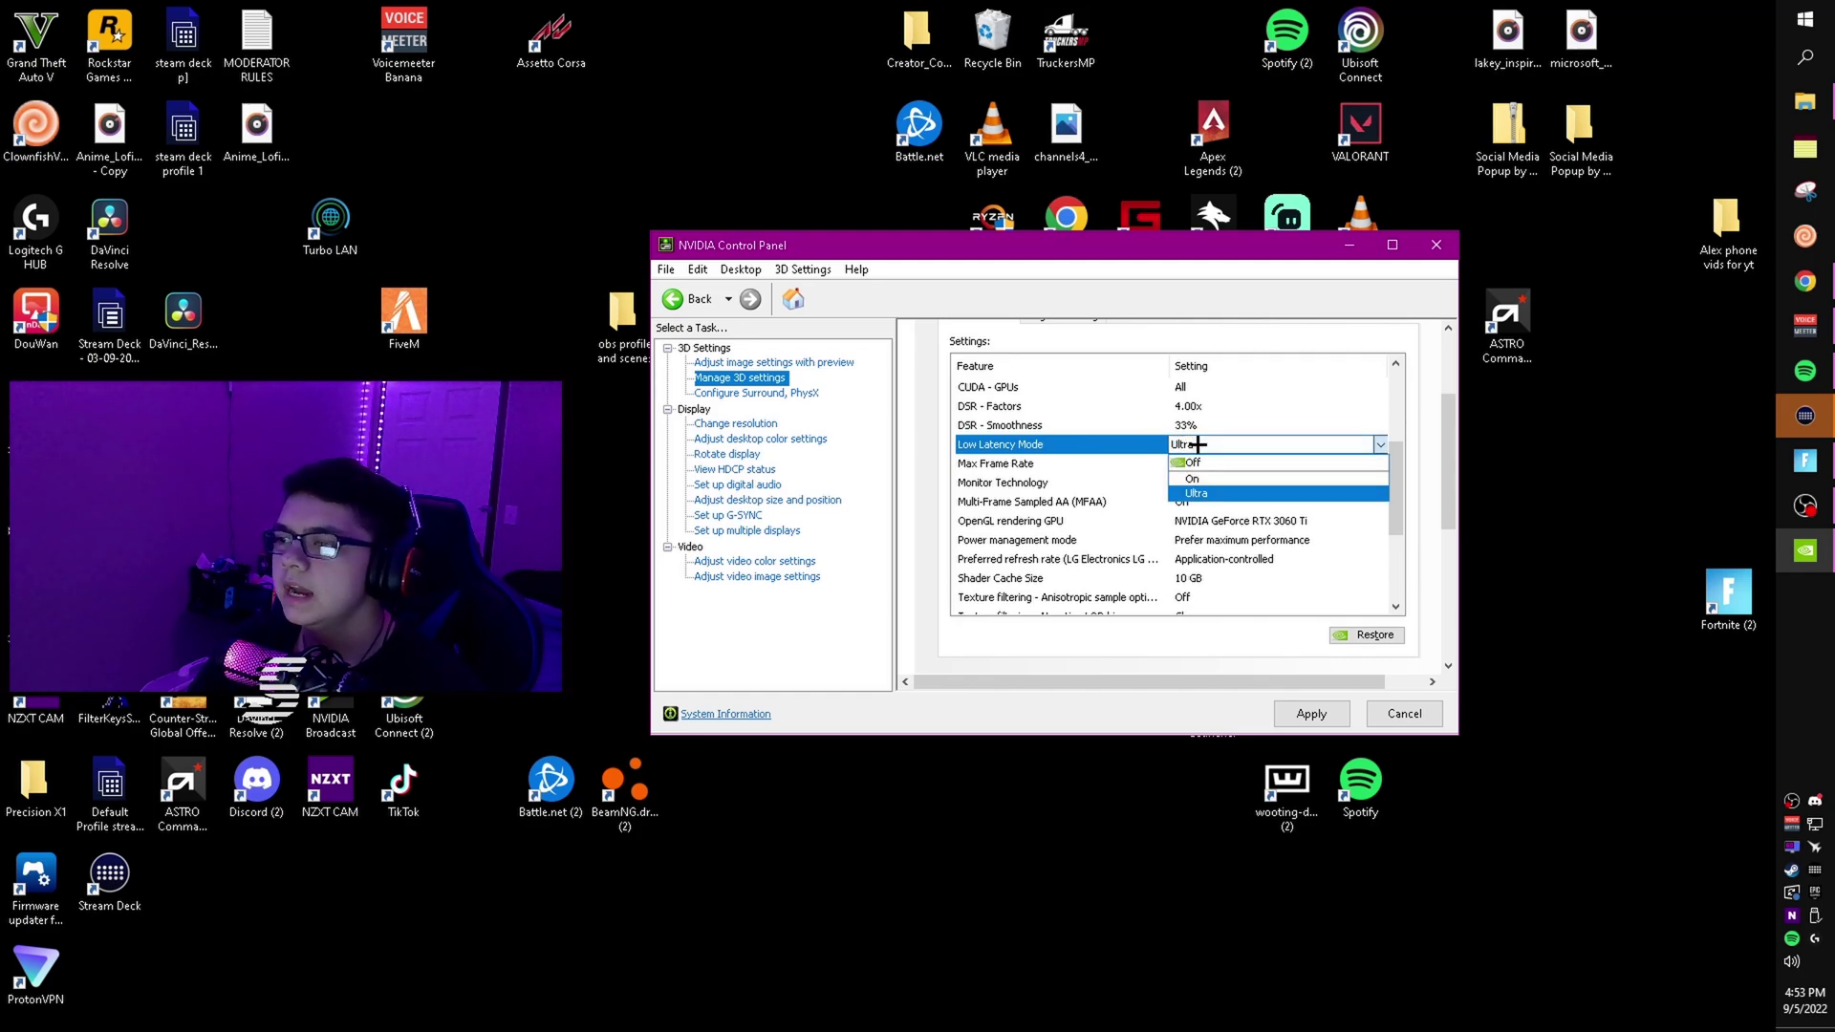
{"action": "left_click", "coordinate": [1122, 447]}
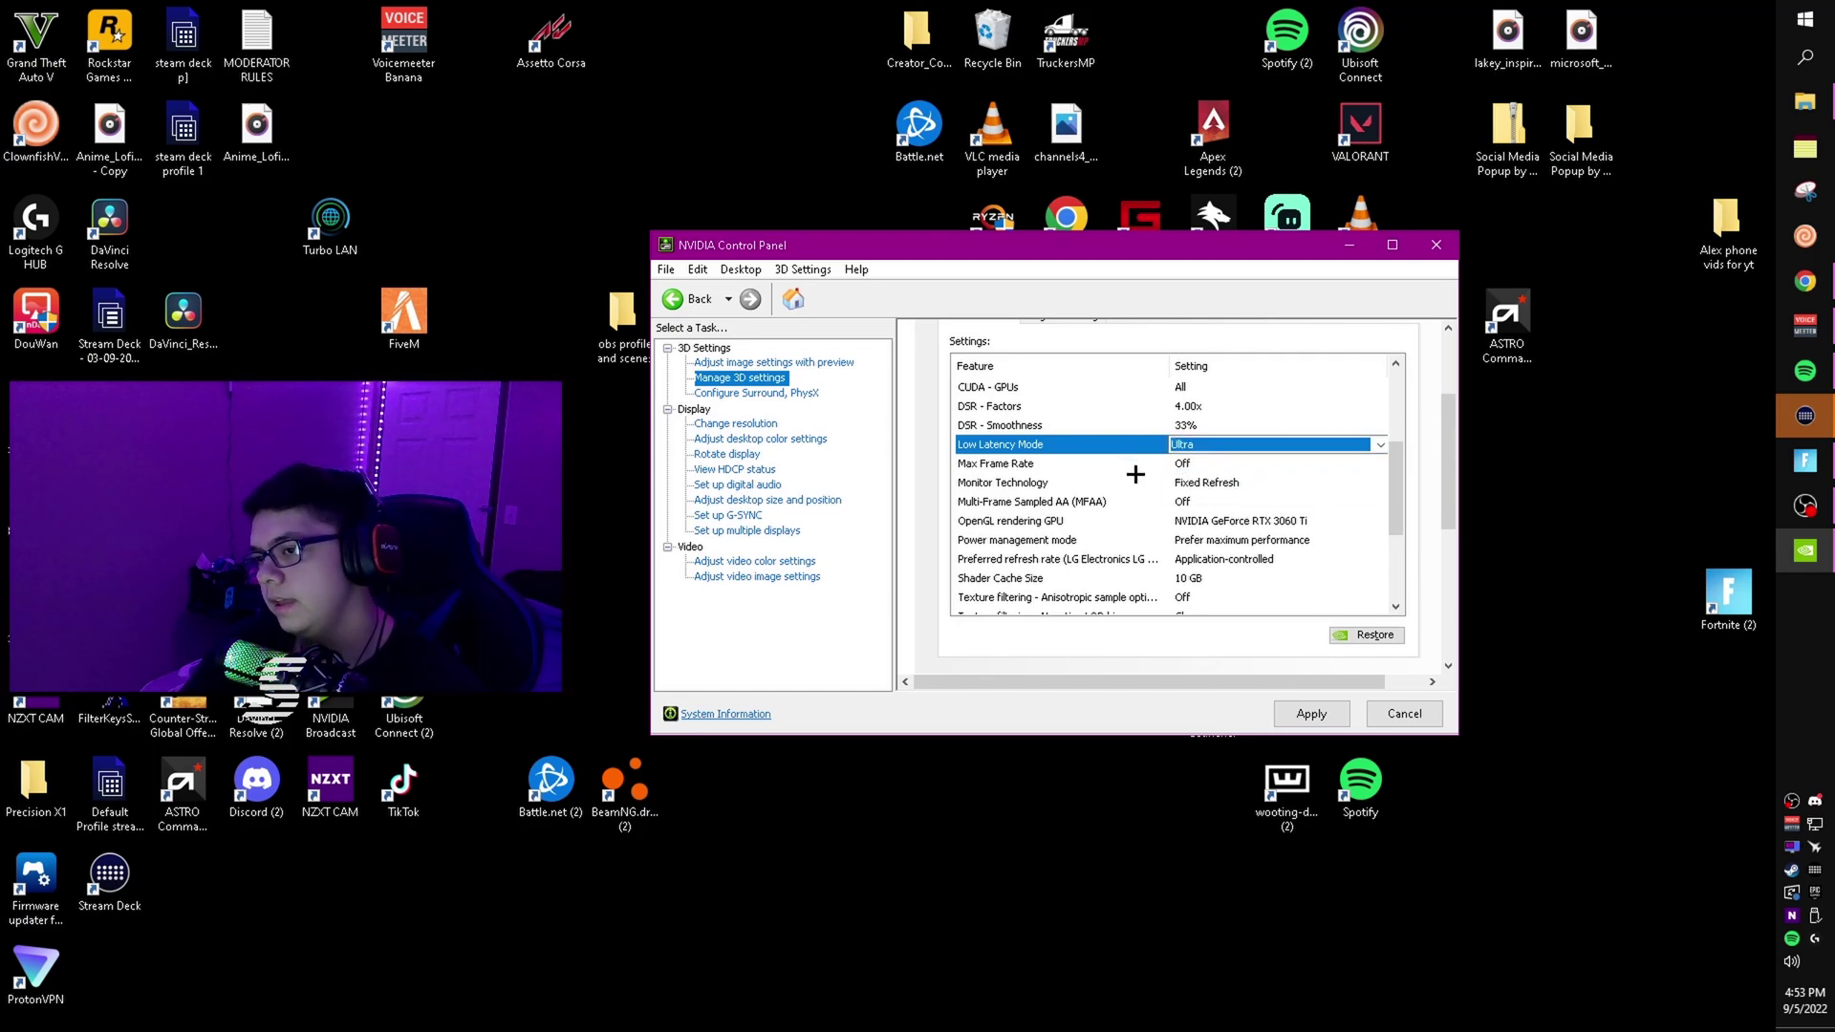
{"action": "key", "text": "Up"}
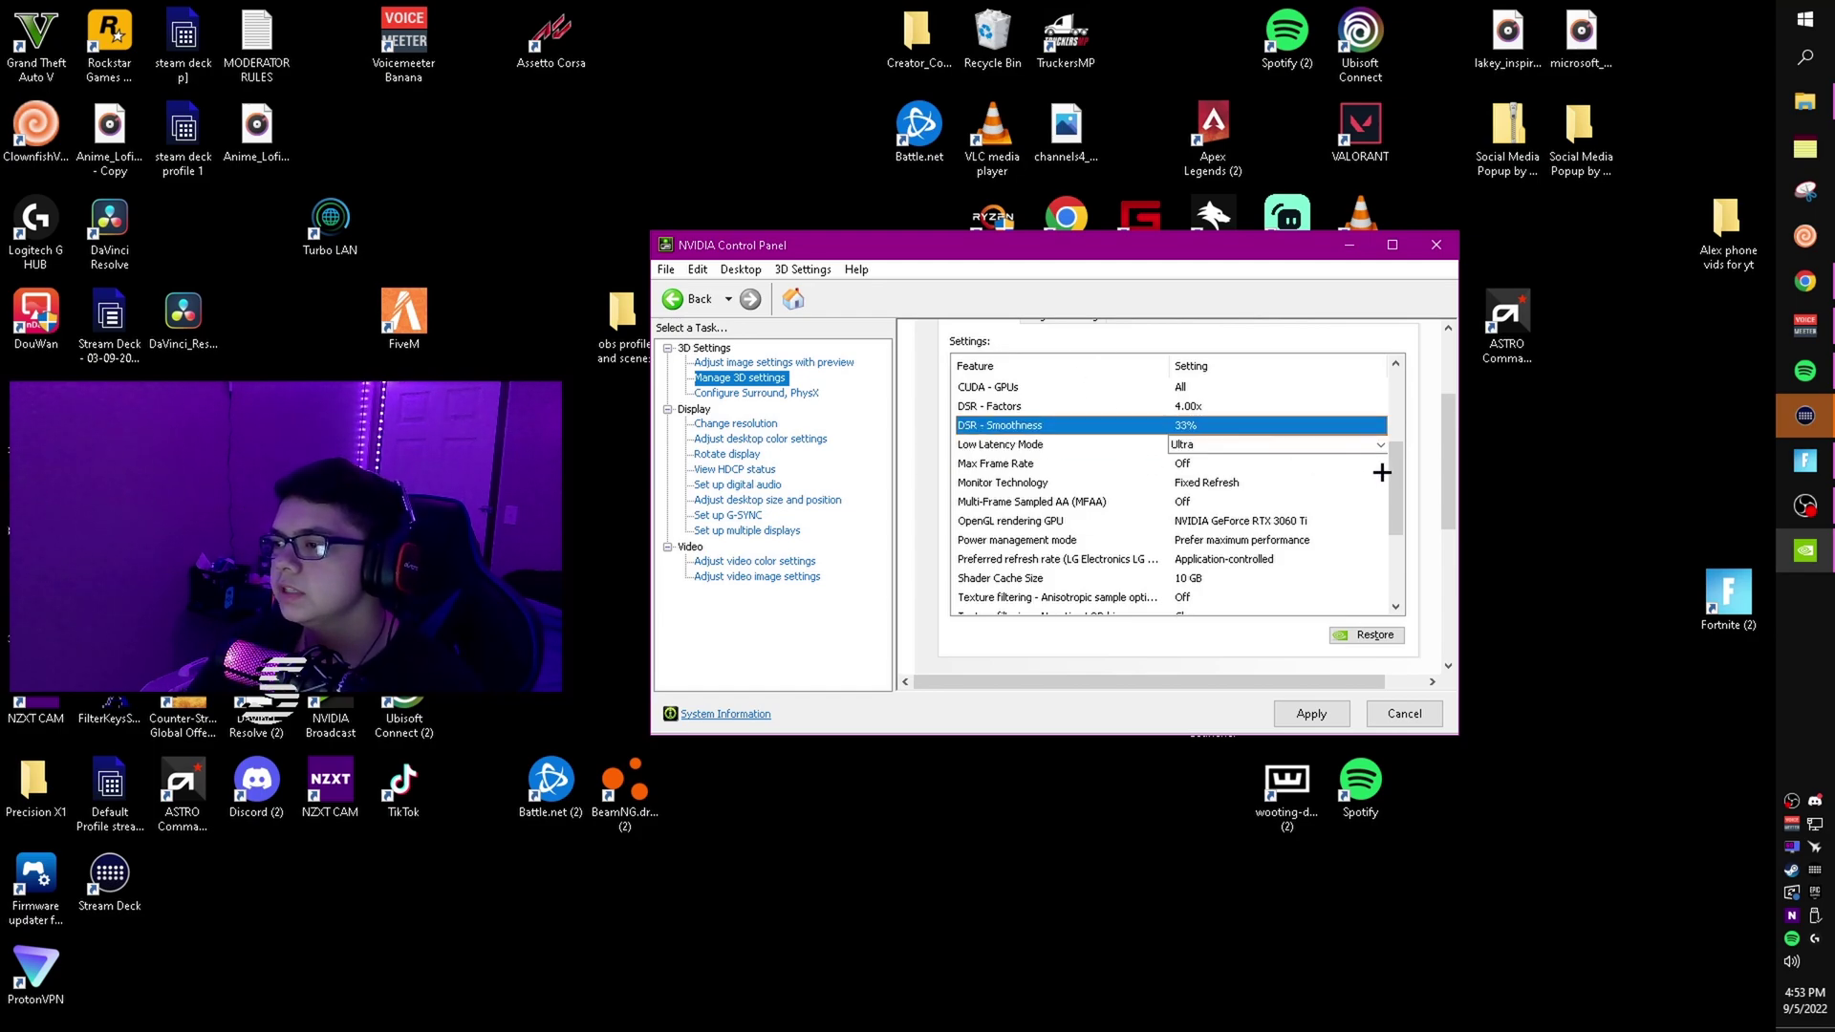
{"action": "left_click_drag", "start_coordinate": [1397, 486], "coordinate": [1404, 399]}
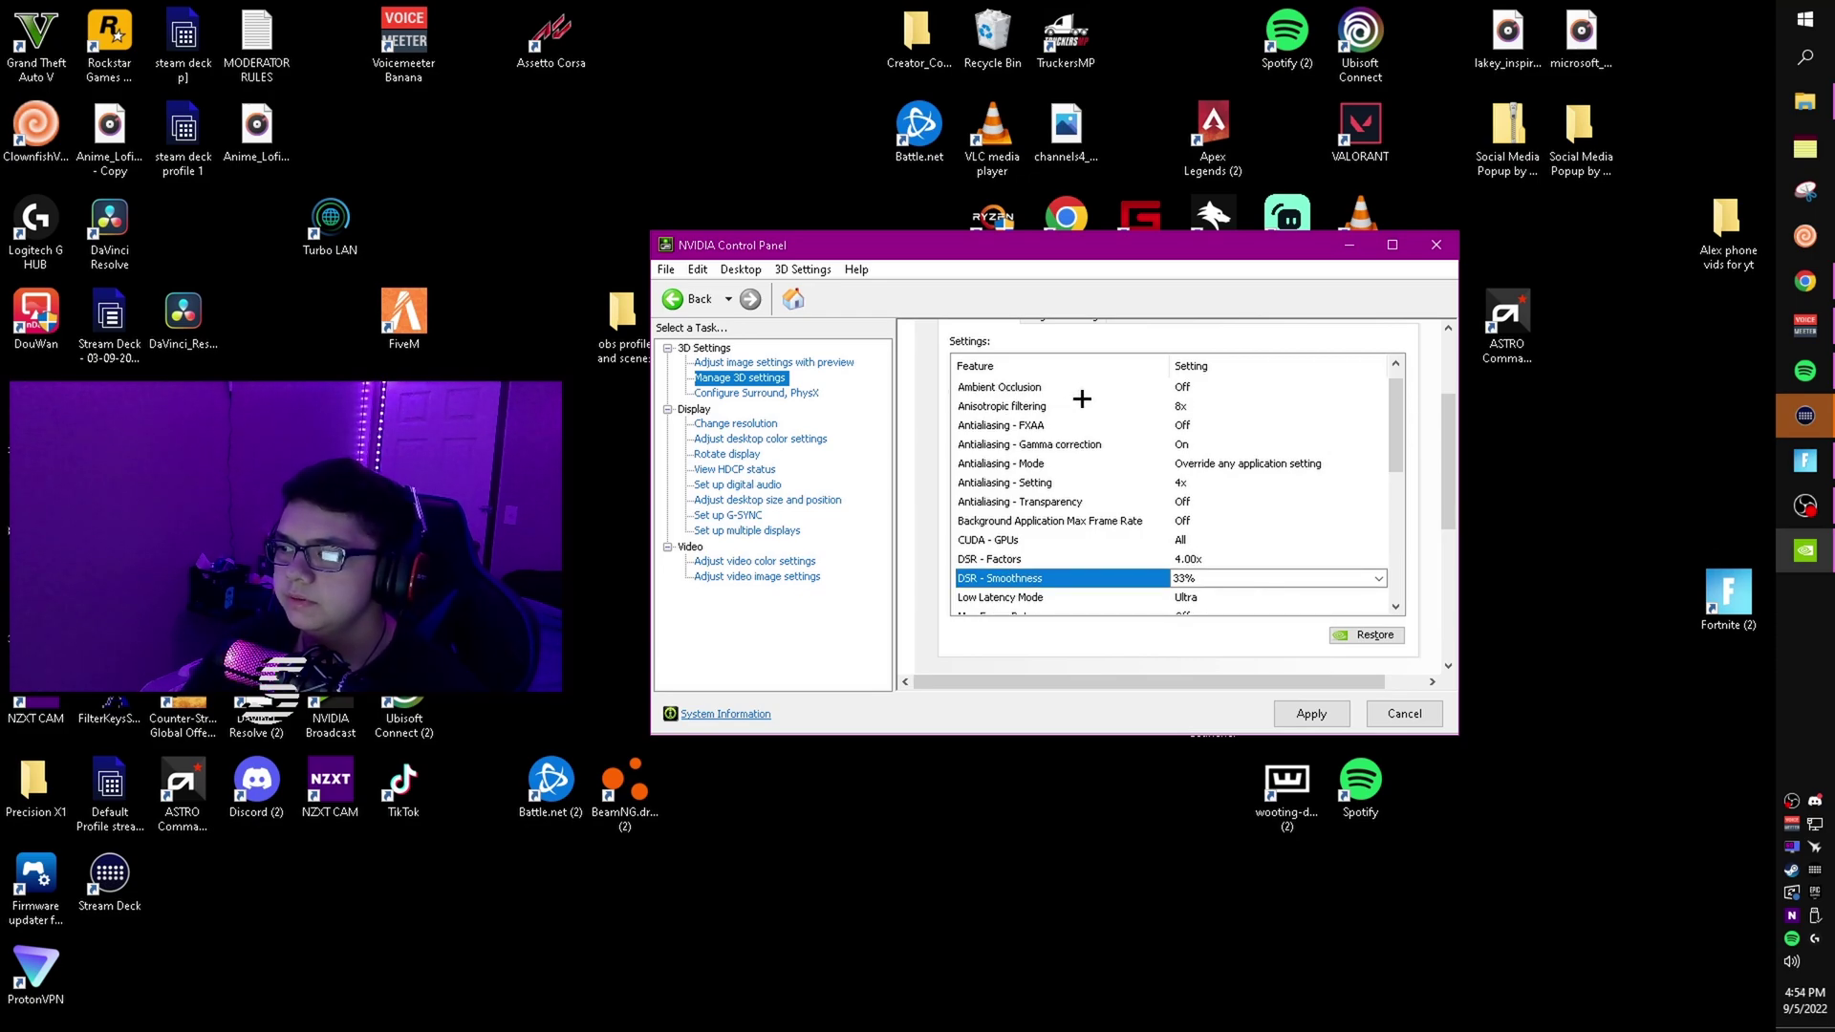
Set Anisotropic filtering to 8x and apply the global 3D settings
{"action": "left_click", "coordinate": [1190, 407]}
{"action": "left_click", "coordinate": [1190, 408]}
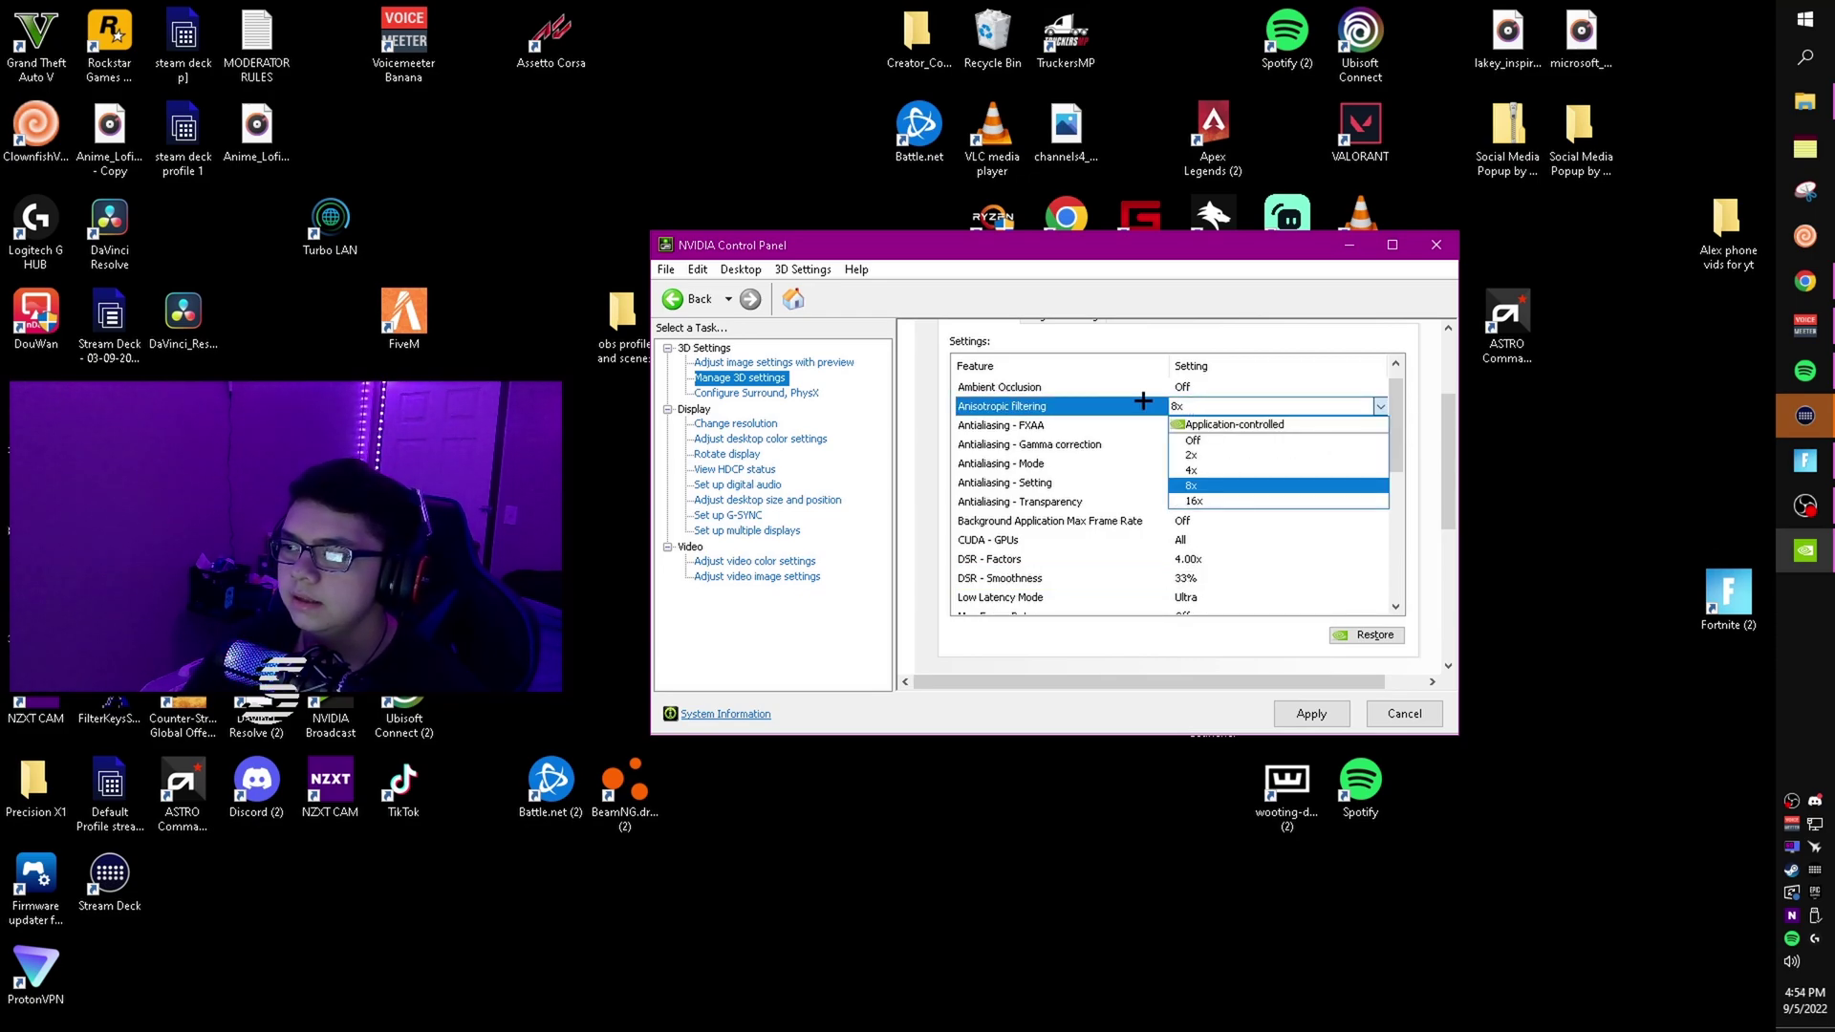
{"action": "left_click", "coordinate": [1208, 426]}
{"action": "scroll", "coordinate": [1232, 427], "scroll_direction": "up", "scroll_amount": 1}
{"action": "left_click", "coordinate": [1232, 427]}
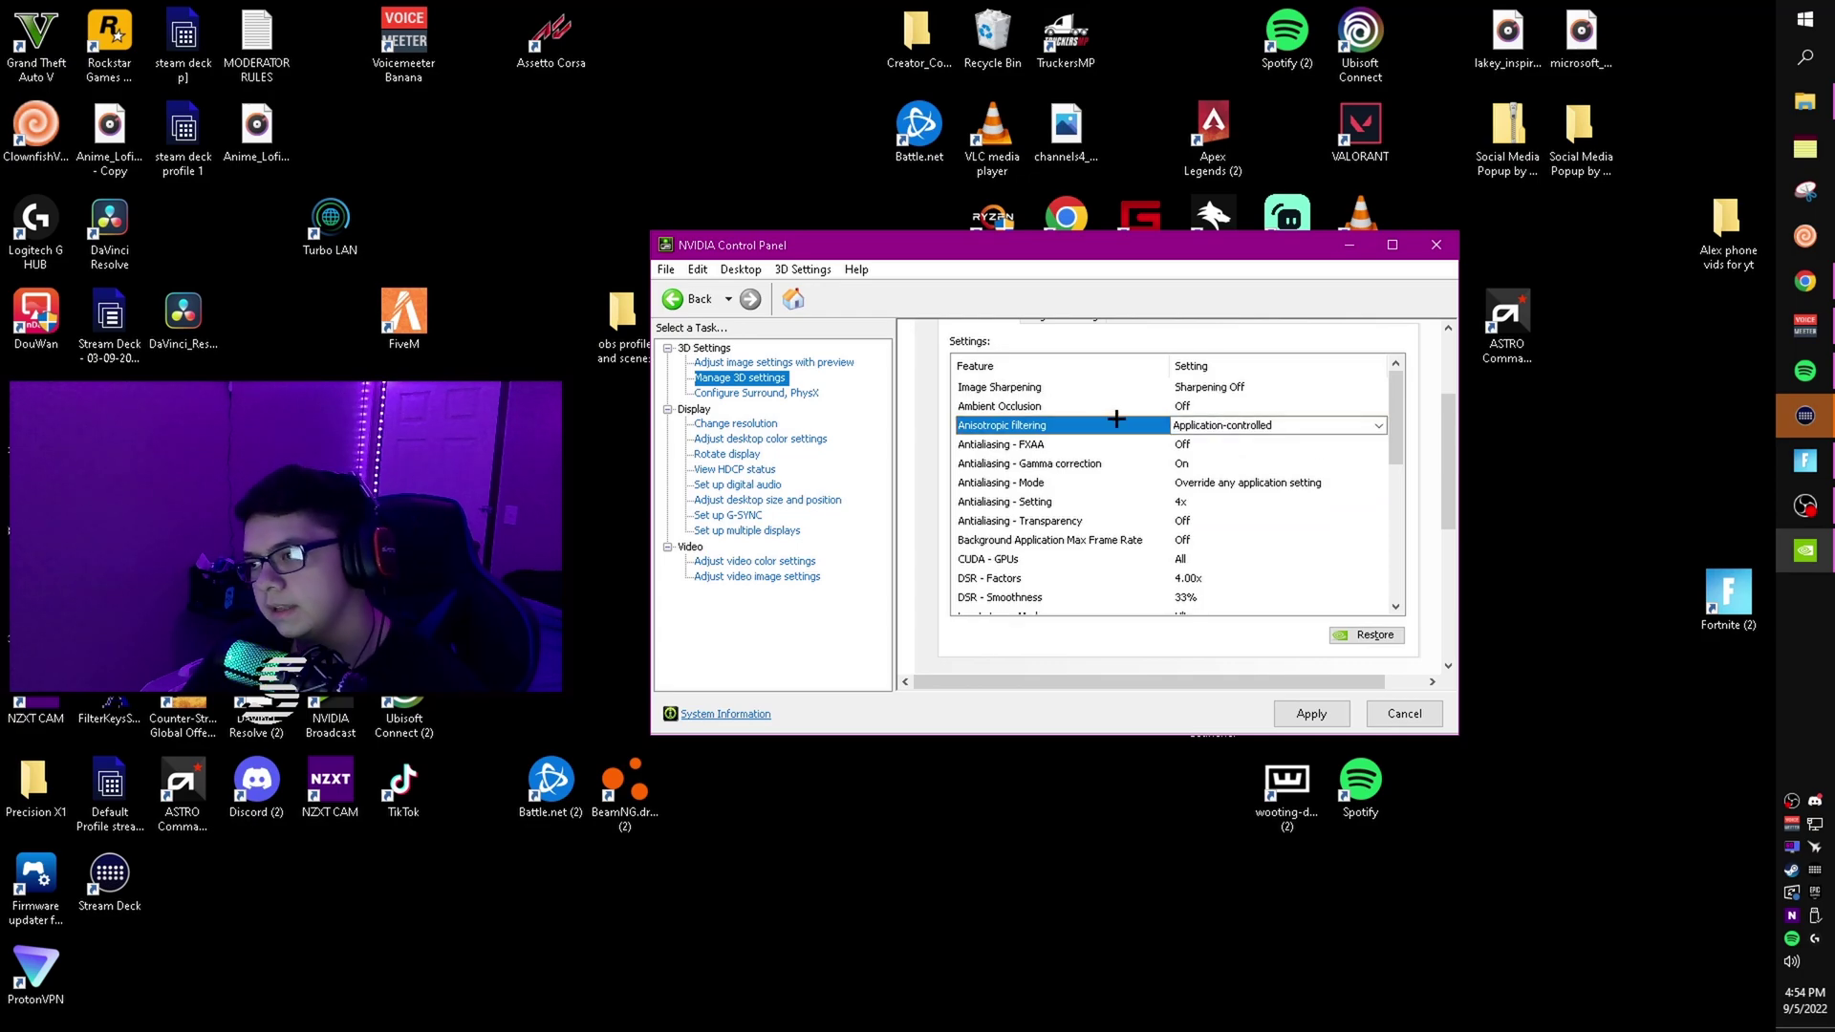
{"action": "left_click", "coordinate": [1235, 430]}
{"action": "left_click", "coordinate": [1207, 505]}
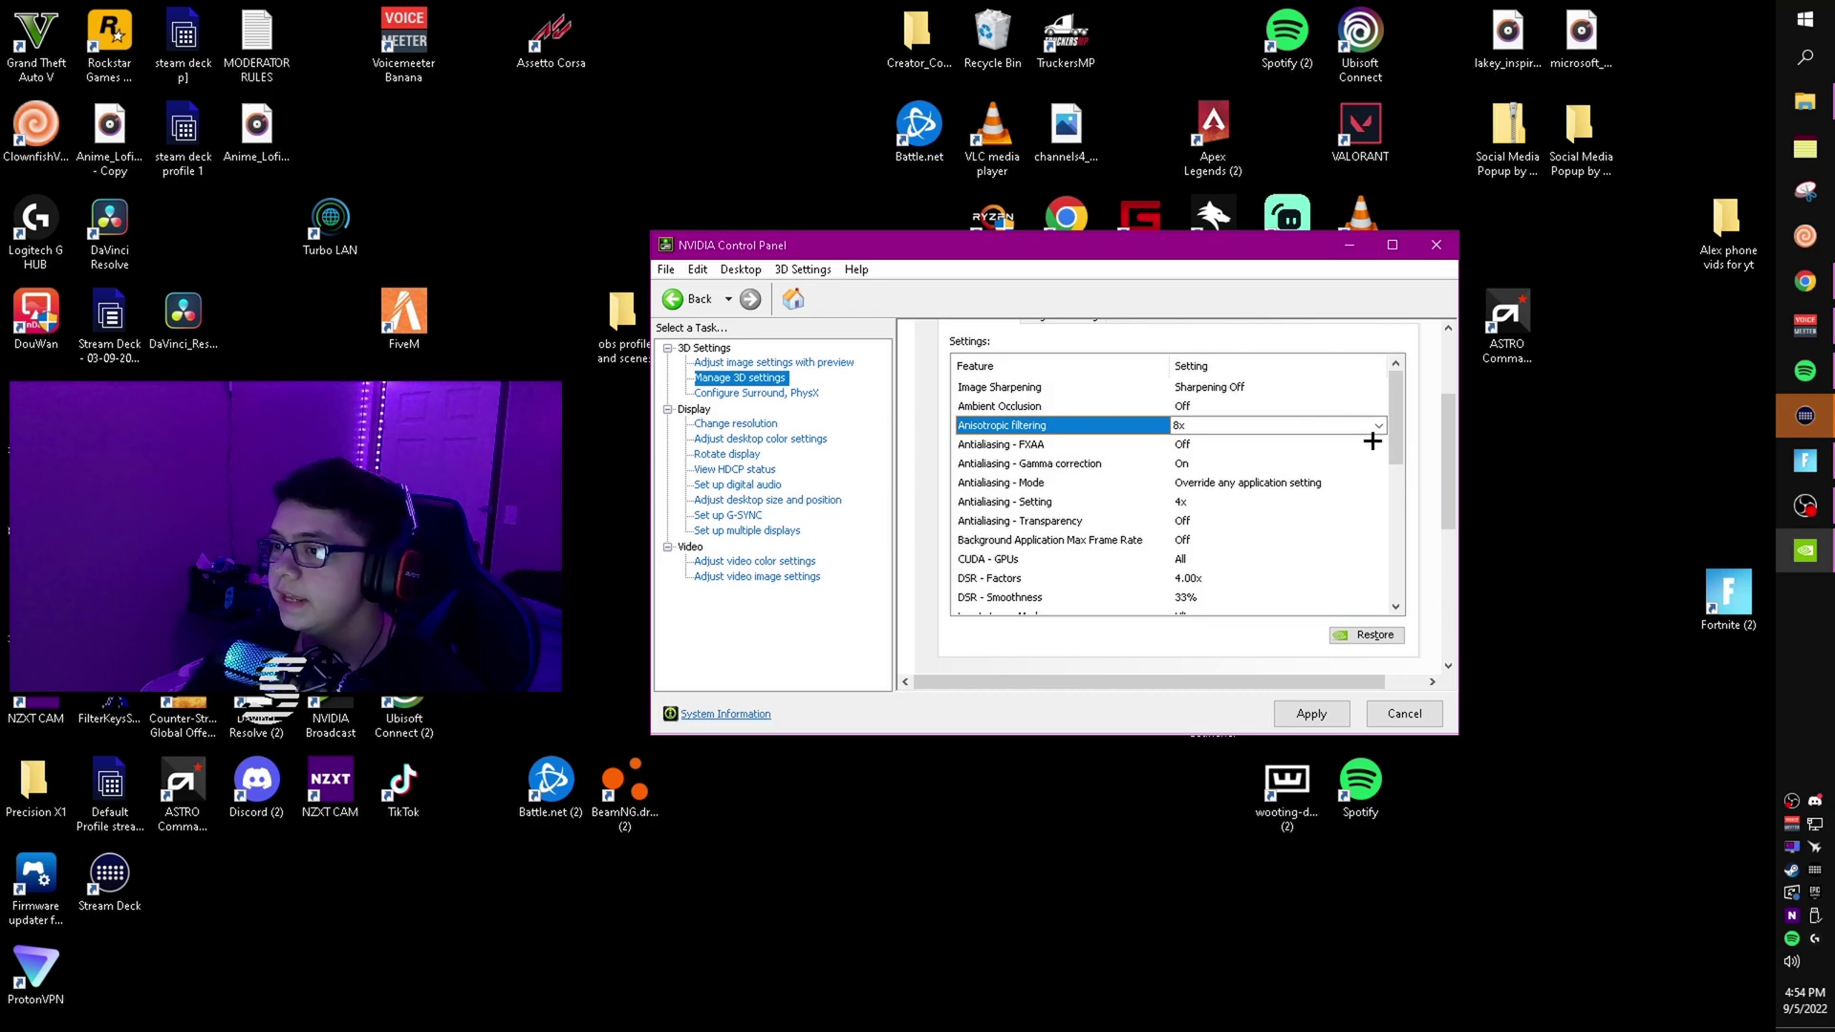
{"action": "left_click", "coordinate": [1303, 712]}
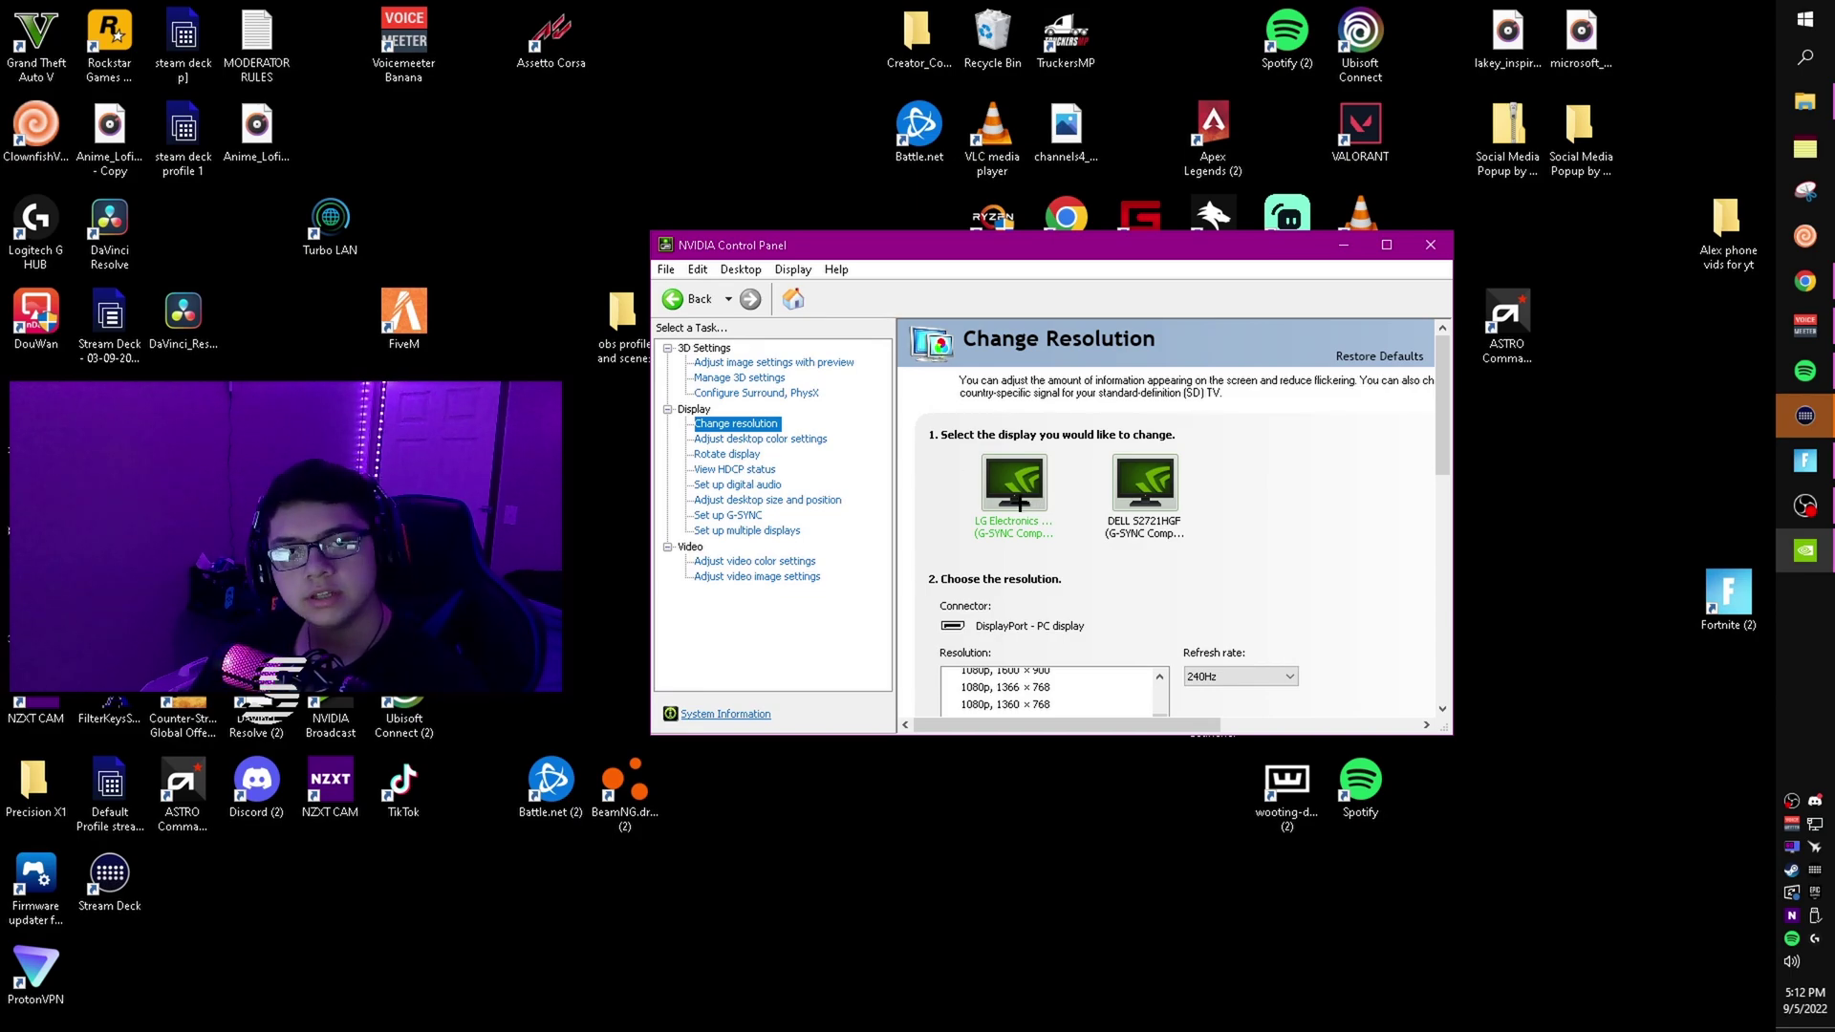
Keep 1920 × 1080 (native) at a 240Hz refresh rate, apply, and confirm keeping the change
{"action": "scroll", "coordinate": [1439, 444], "scroll_direction": "down", "scroll_amount": 3}
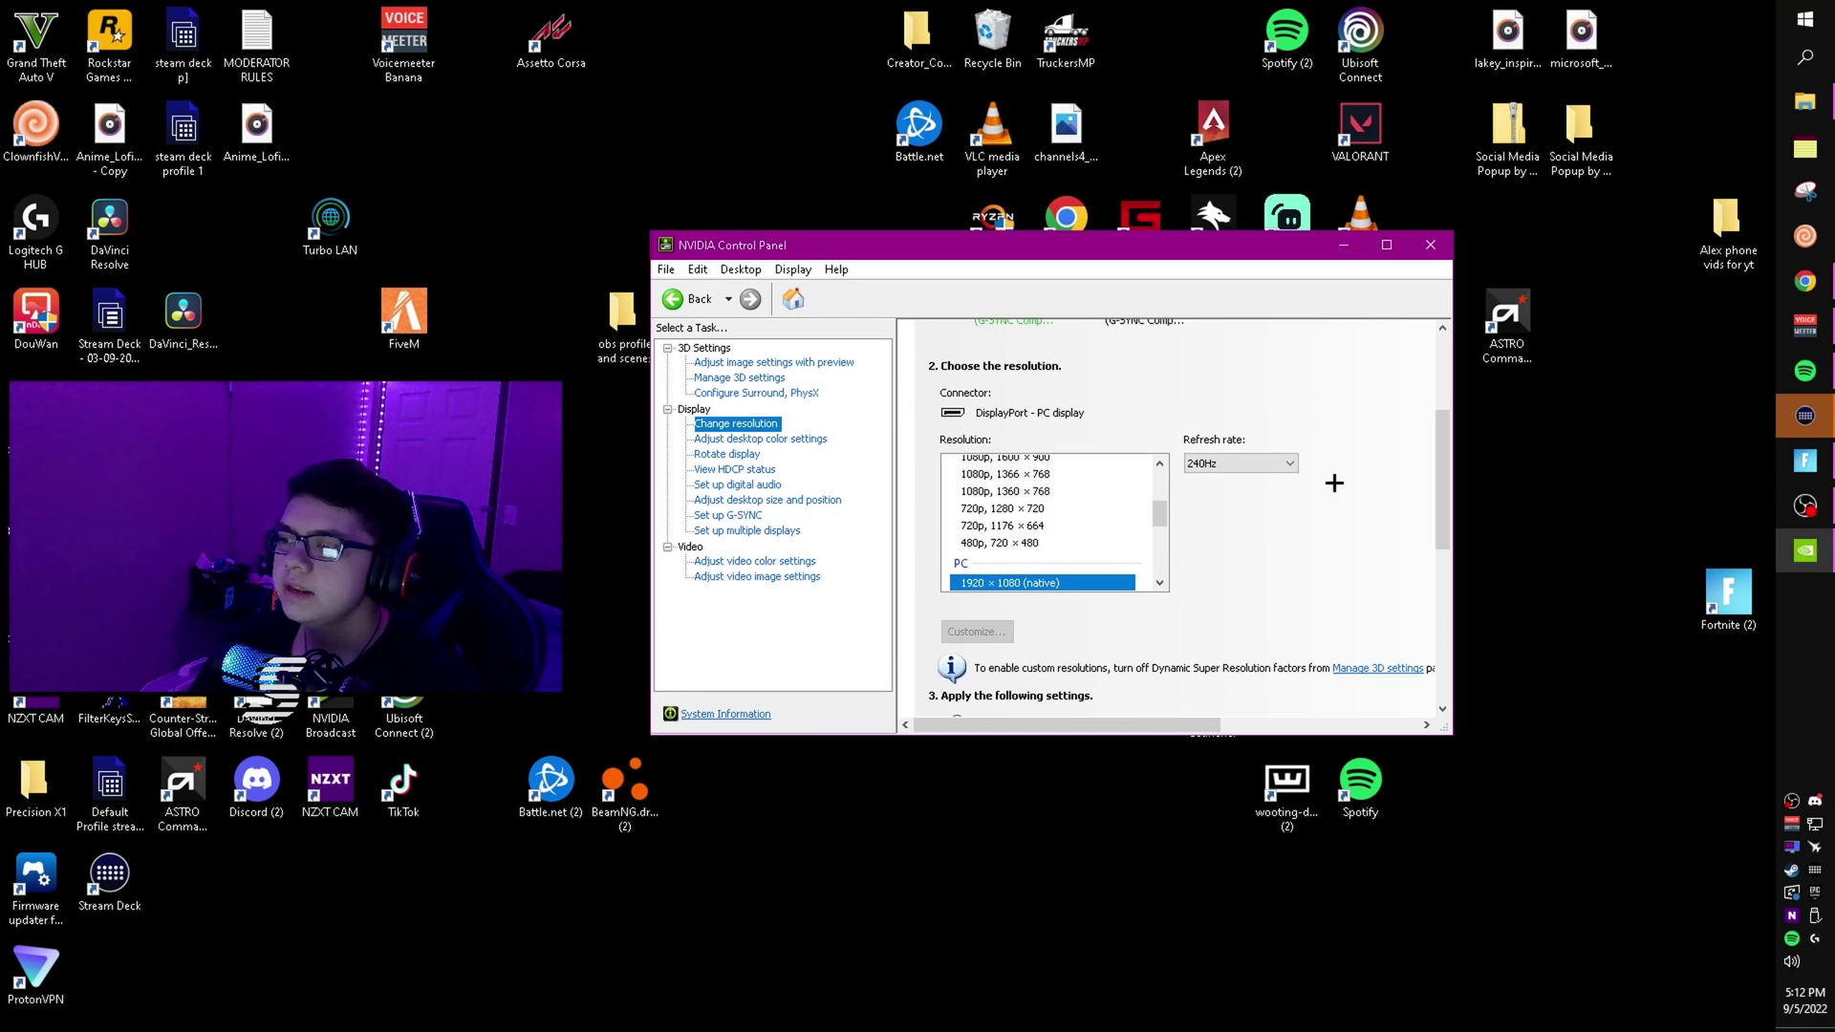
{"action": "left_click", "coordinate": [1240, 463]}
{"action": "left_click", "coordinate": [1251, 479]}
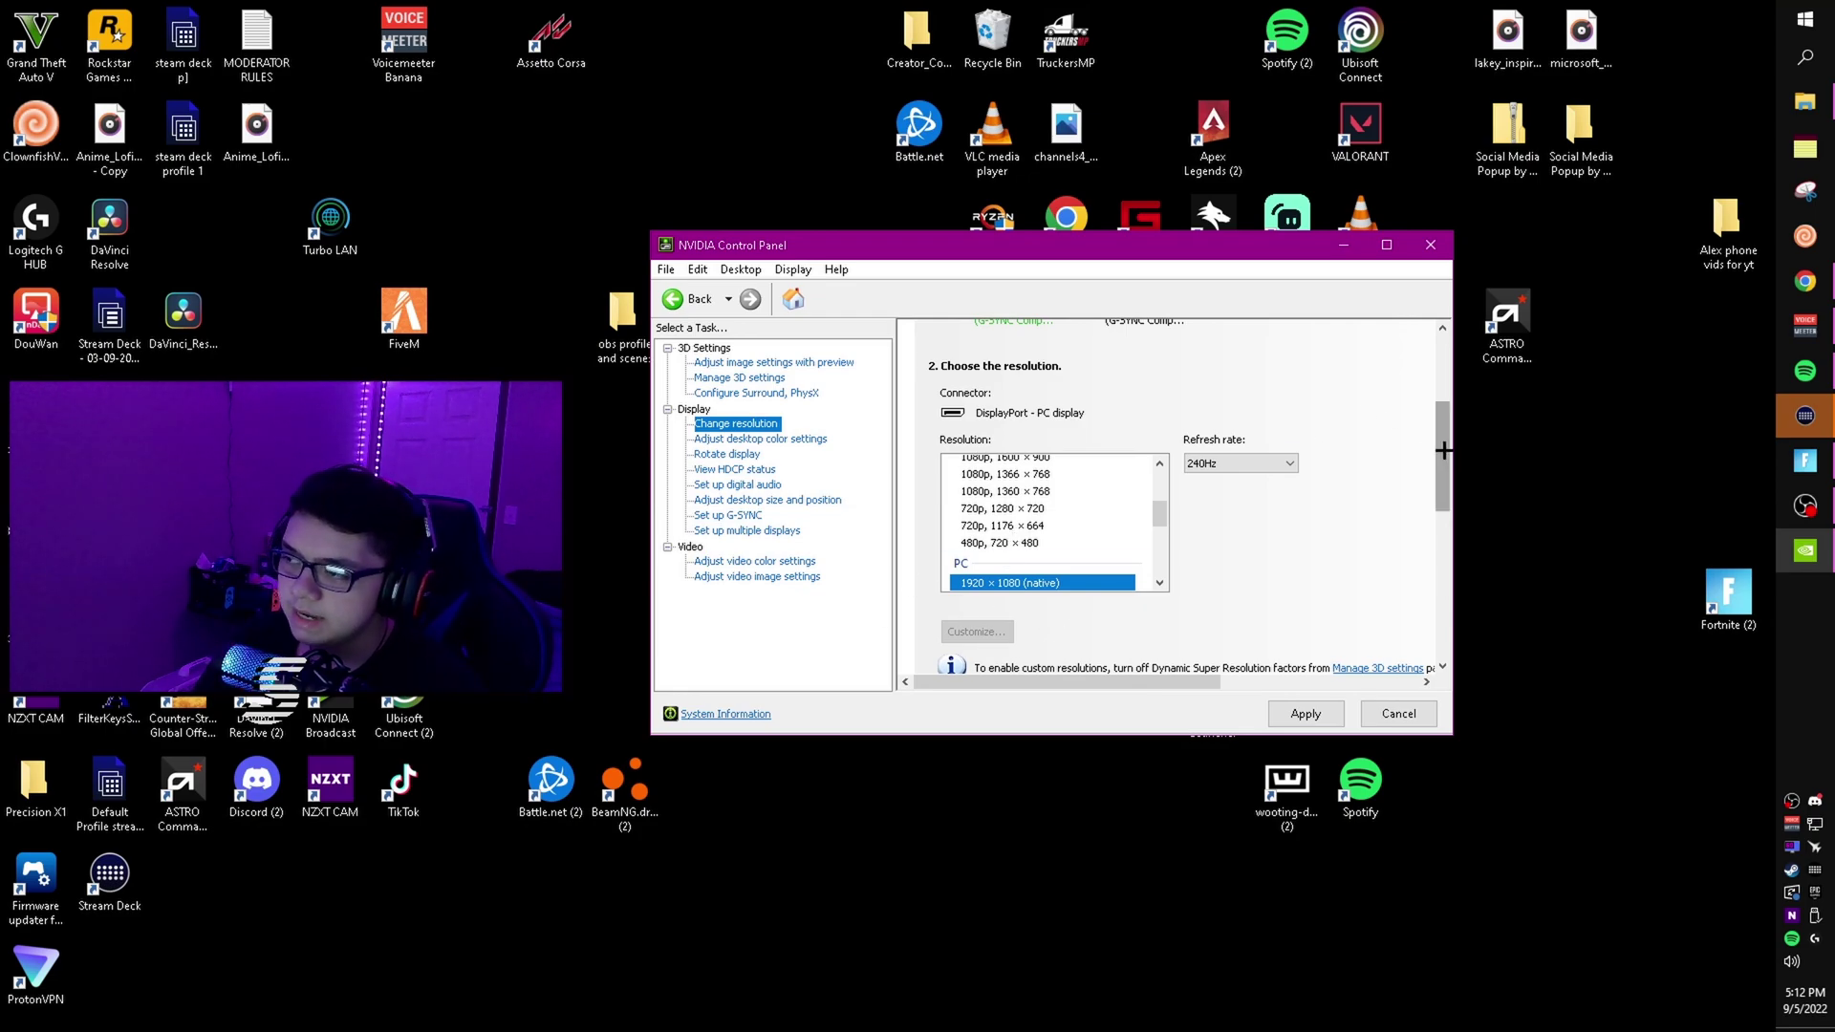
{"action": "scroll", "coordinate": [1420, 449], "scroll_direction": "down", "scroll_amount": 3}
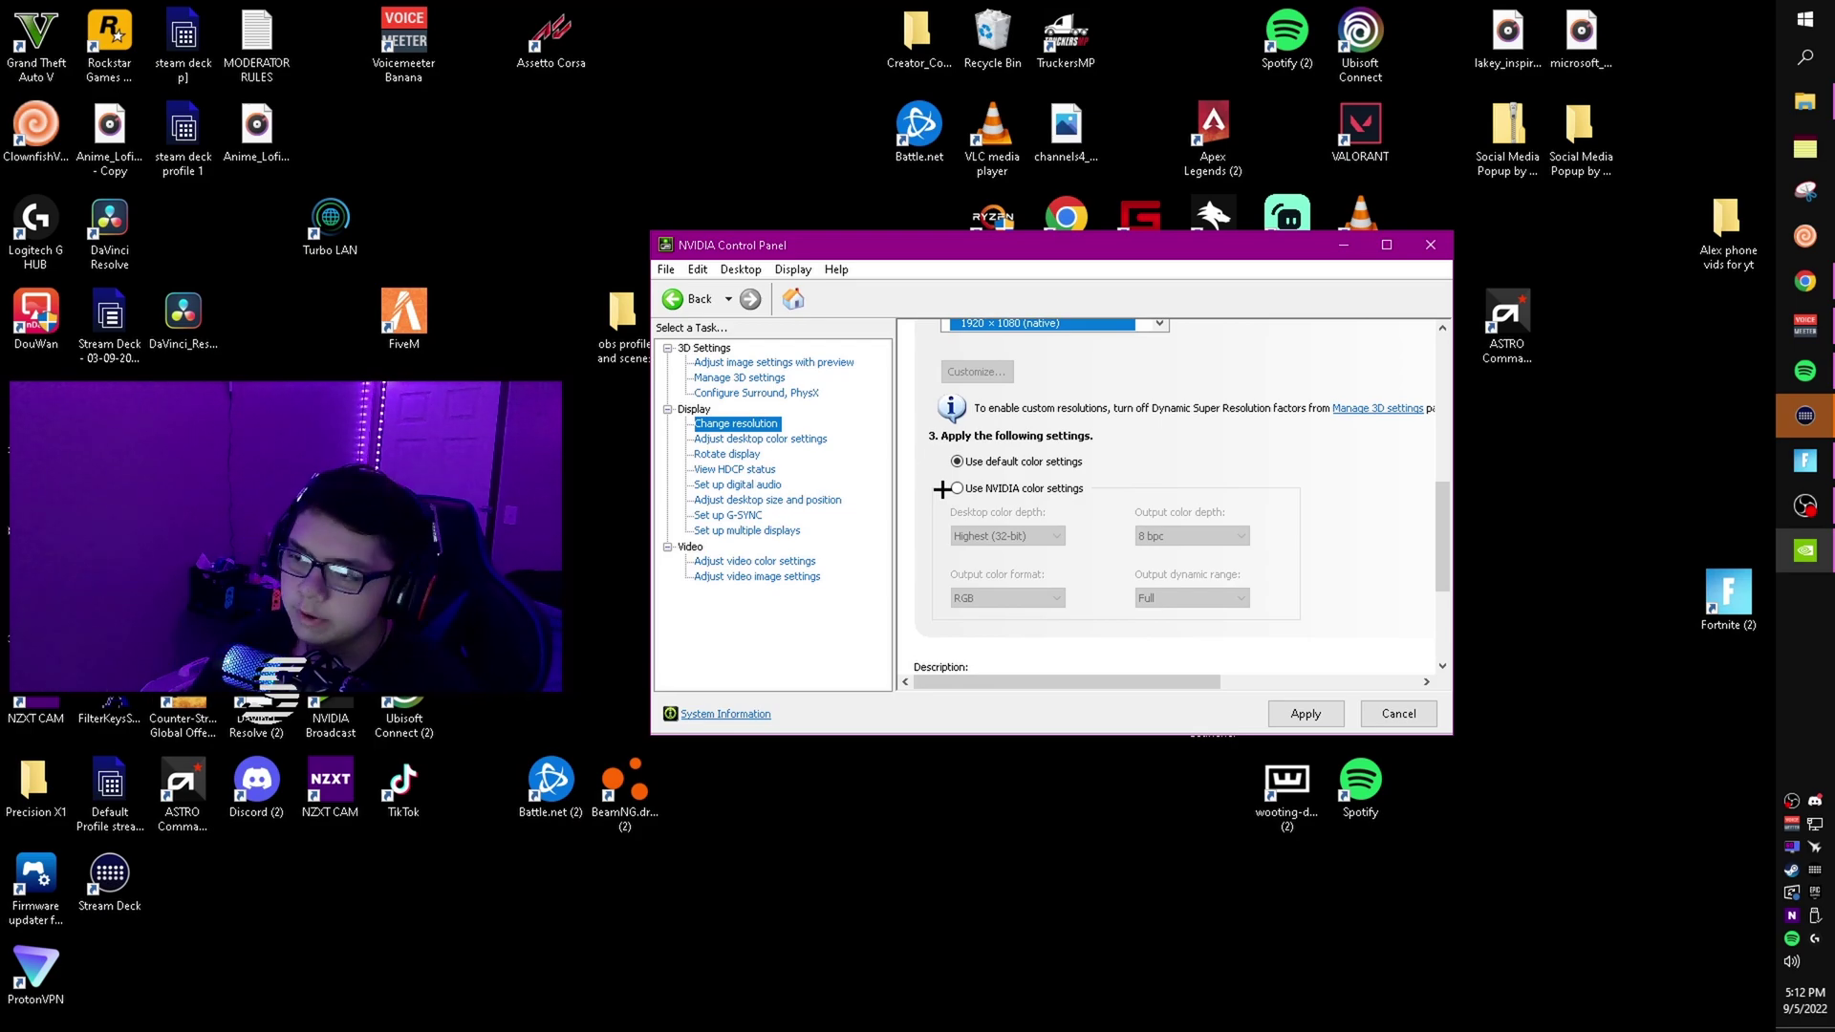
{"action": "left_click", "coordinate": [1302, 712]}
{"action": "left_click", "coordinate": [1126, 532]}
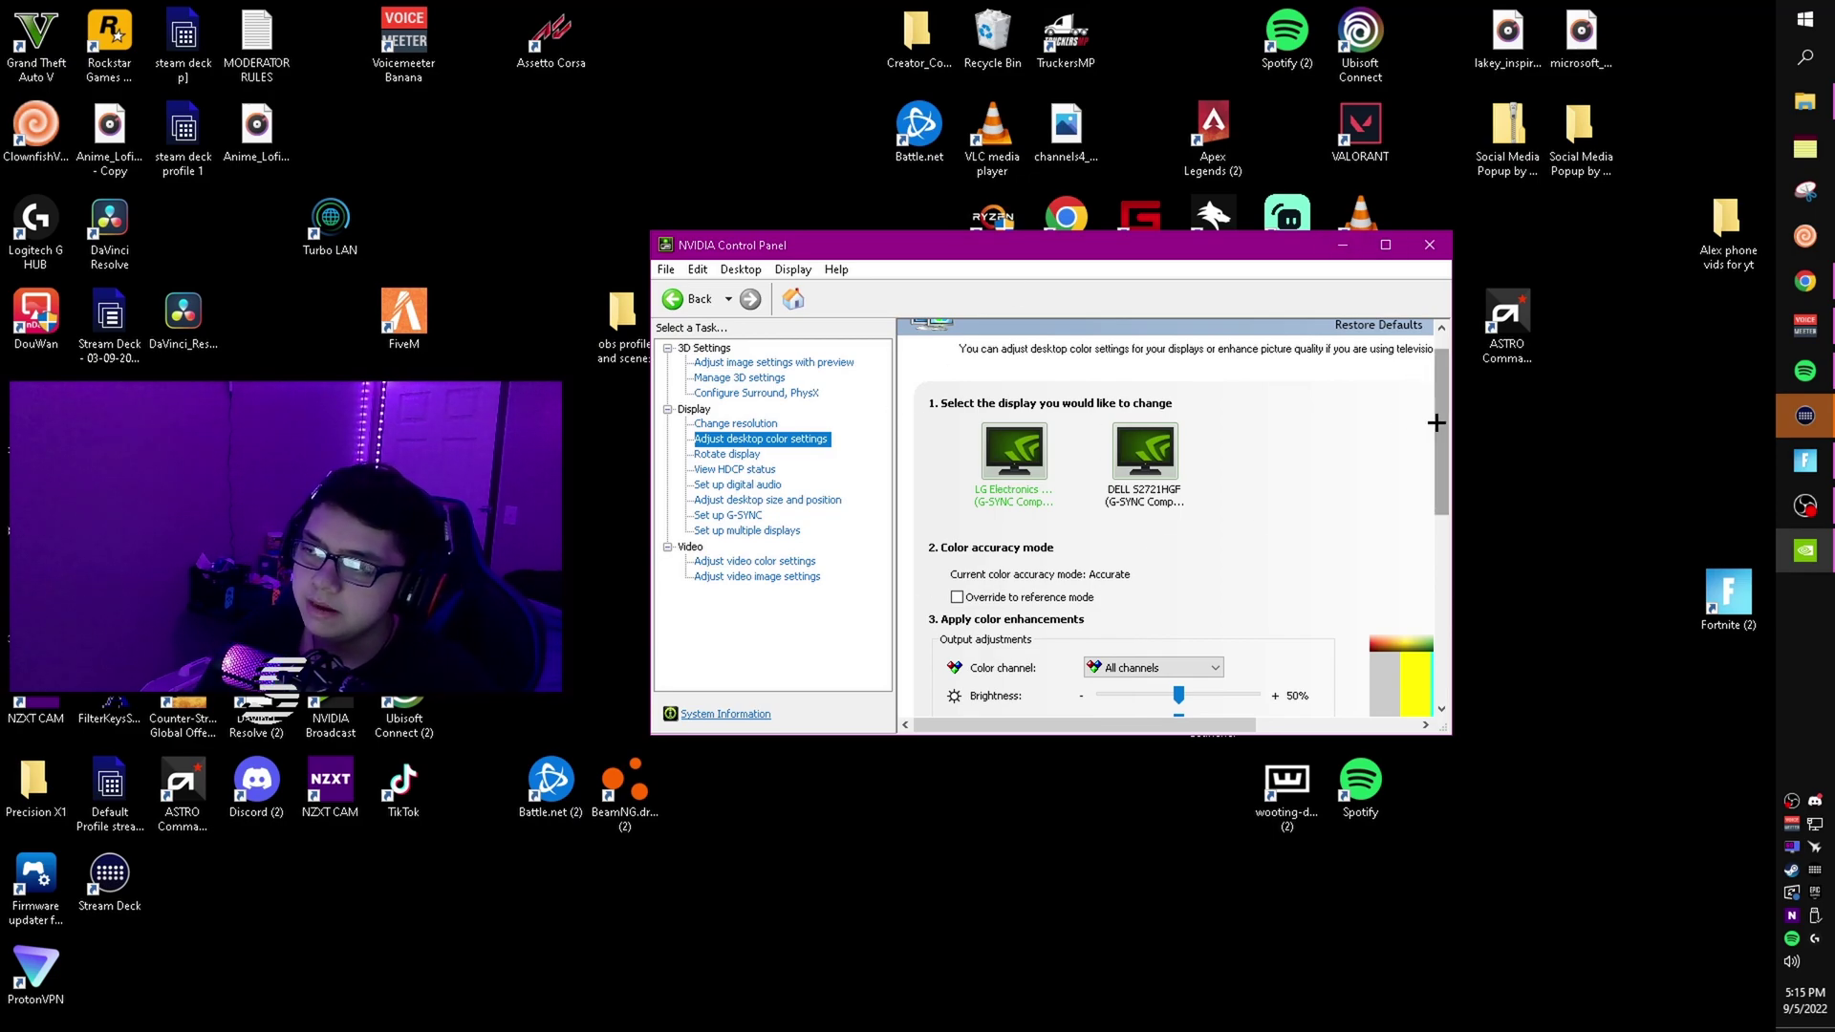
Scroll down the Adjust desktop color settings page toward Digital vibrance
{"action": "scroll", "coordinate": [1434, 425], "scroll_direction": "down", "scroll_amount": 1}
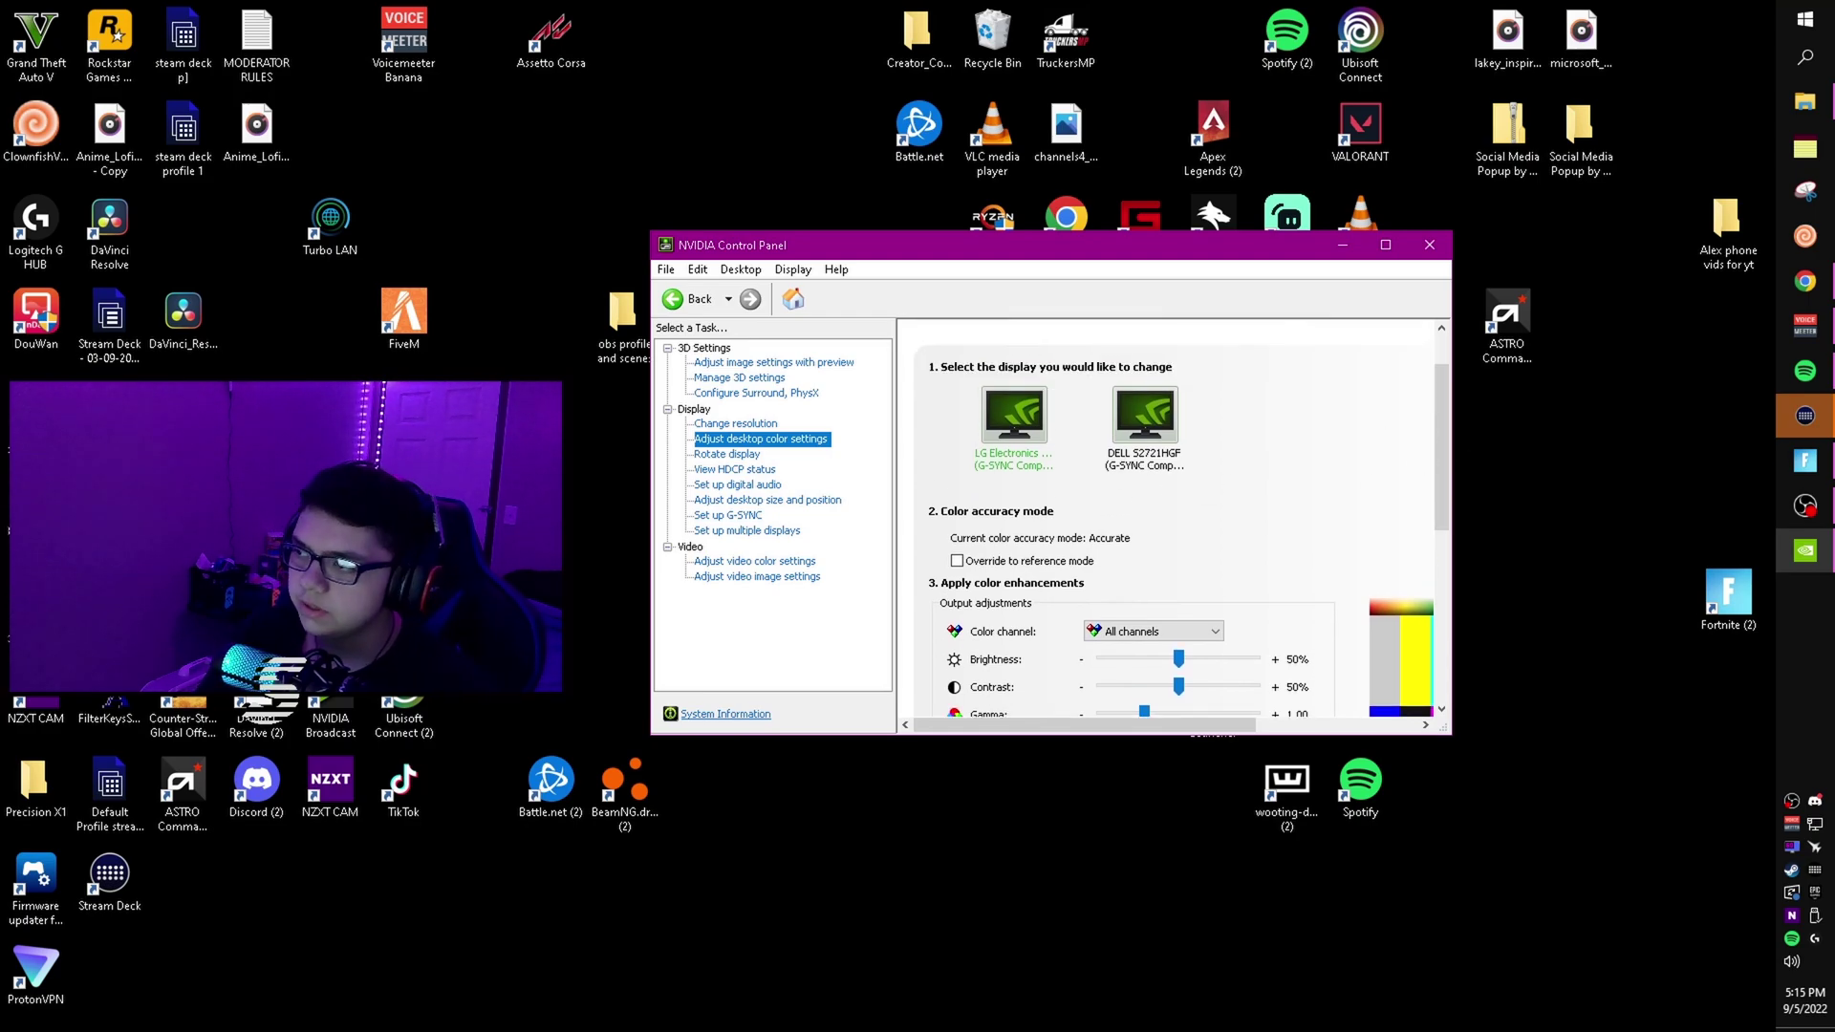
{"action": "left_click_drag", "start_coordinate": [1441, 414], "coordinate": [1441, 538]}
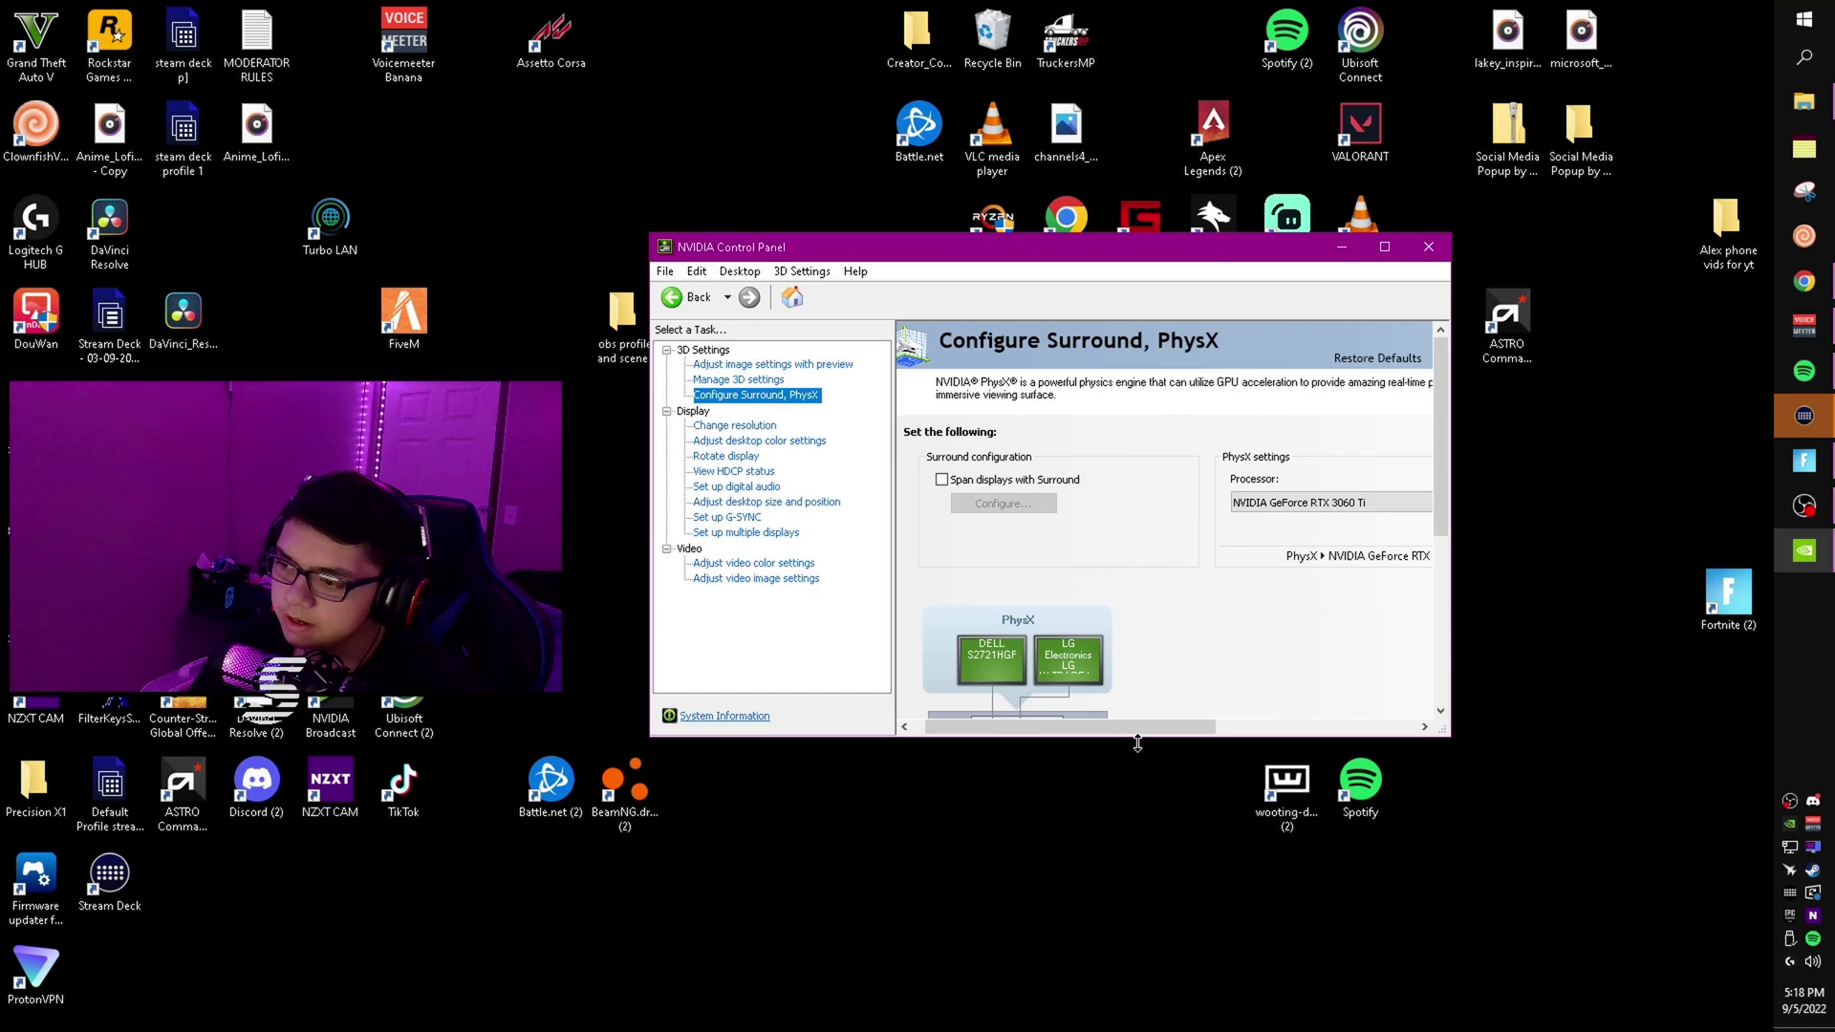
Open the PhysX Processor dropdown on the Configure Surround, PhysX page to choose the NVIDIA GeForce RTX 3060 Ti
{"action": "left_click_drag", "start_coordinate": [1137, 729], "coordinate": [1189, 726]}
{"action": "left_click", "coordinate": [1206, 502]}
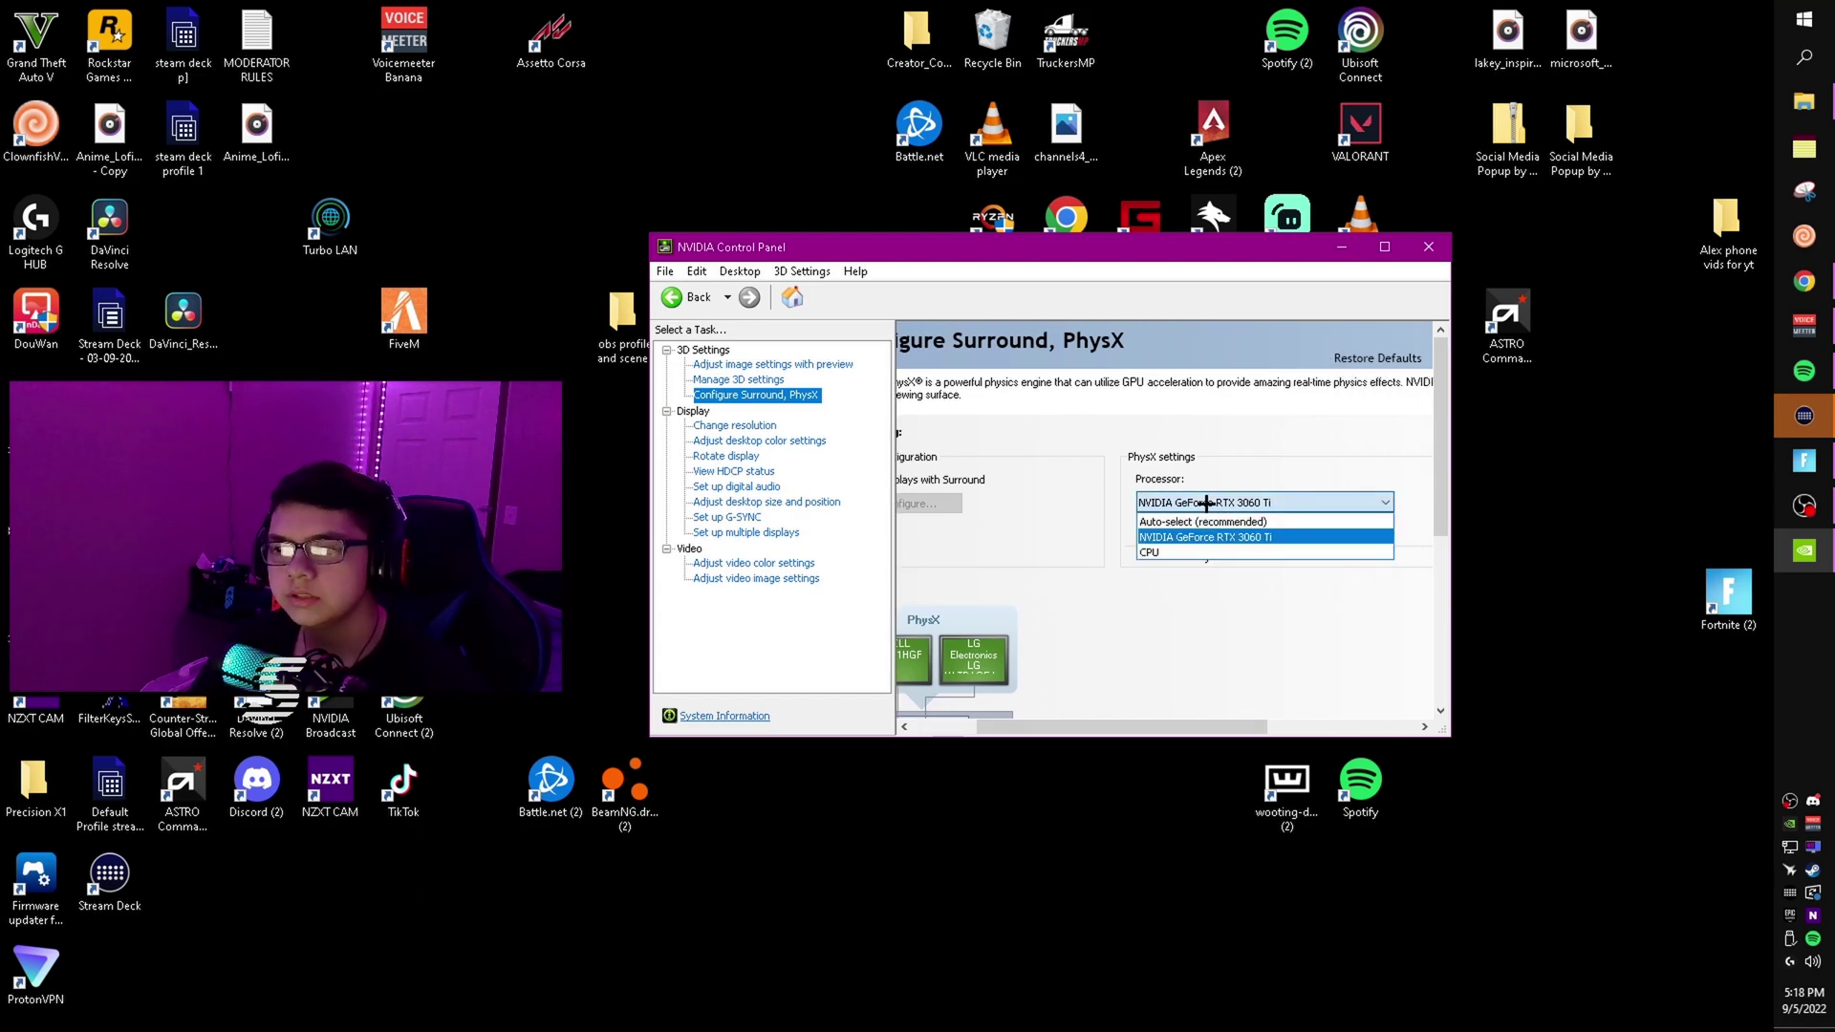